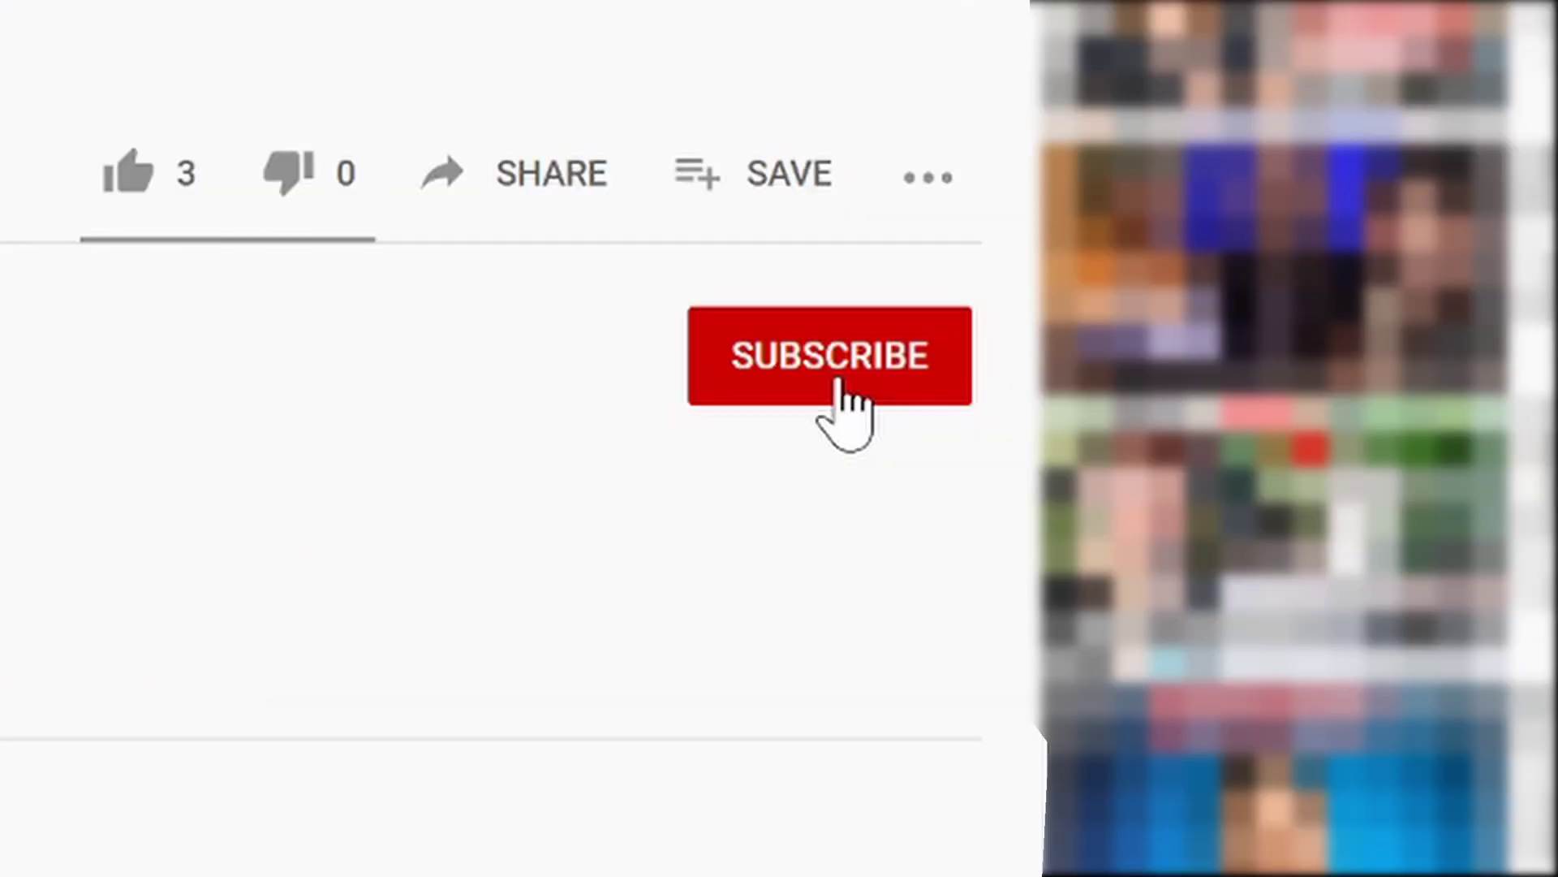
Subscribe to the DaVinci Resolve tutorial's channel and open its notification bell options
{"action": "left_click", "coordinate": [1534, 668]}
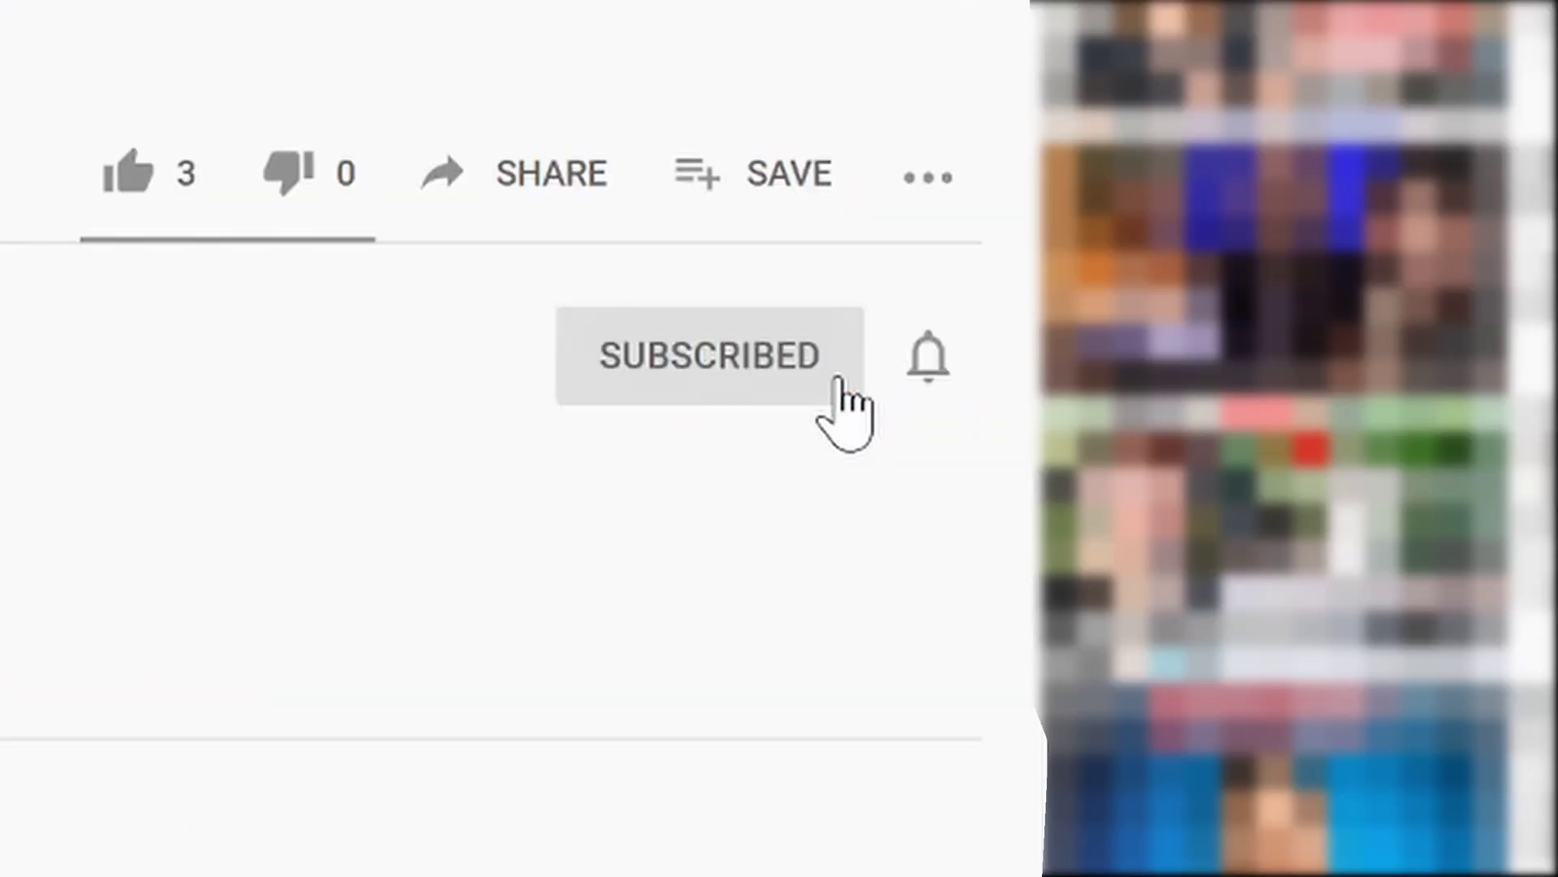
{"action": "left_click", "coordinate": [928, 357]}
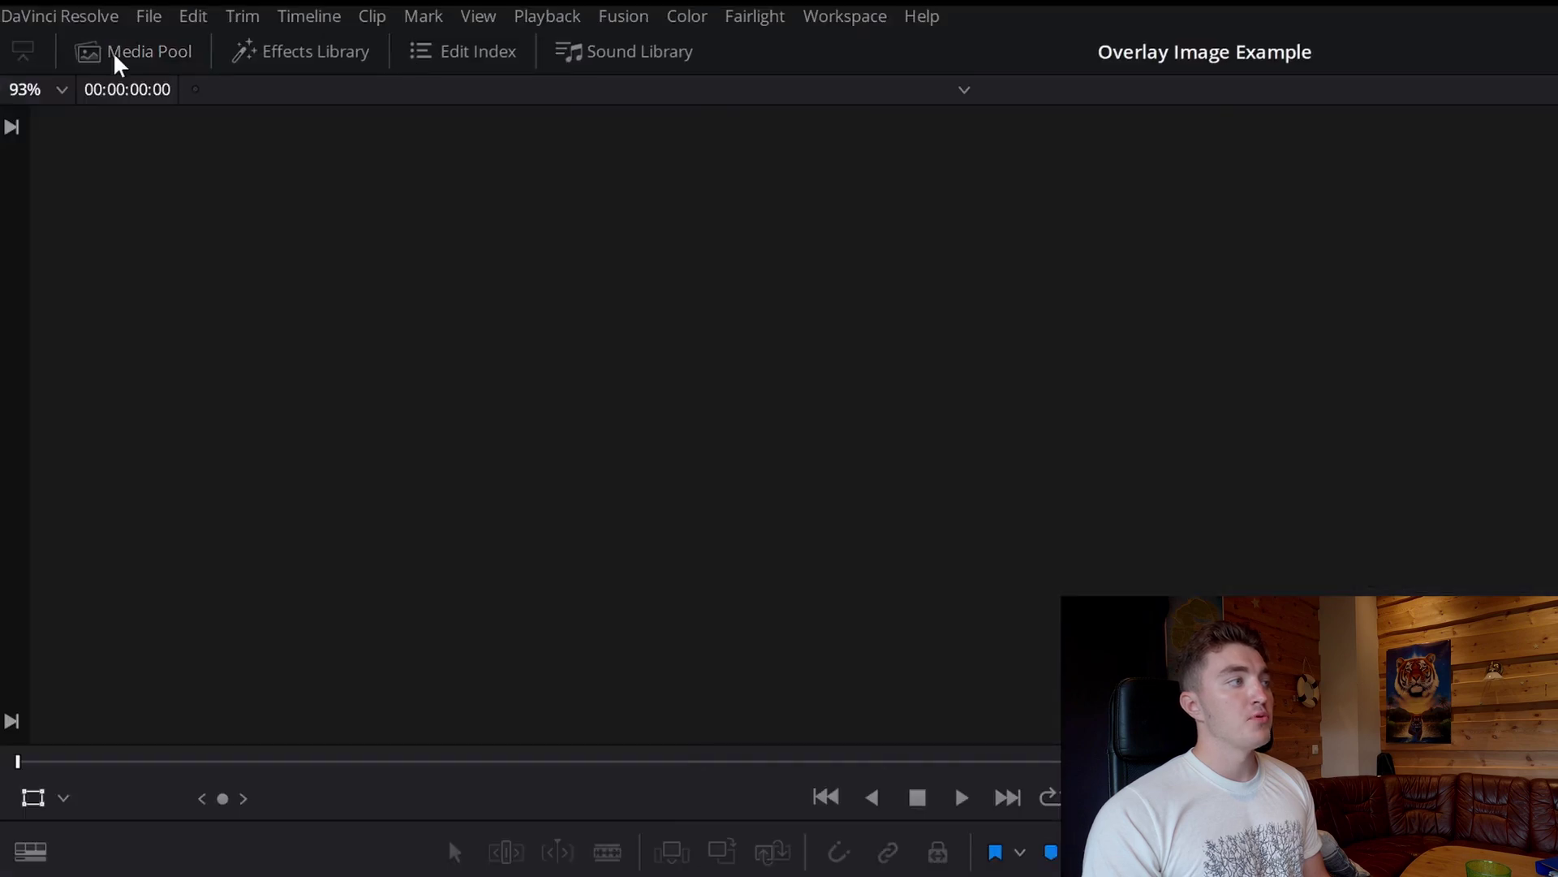
Show the empty Media Pool and choose Import Media from its right-click menu
{"action": "left_click", "coordinate": [120, 51]}
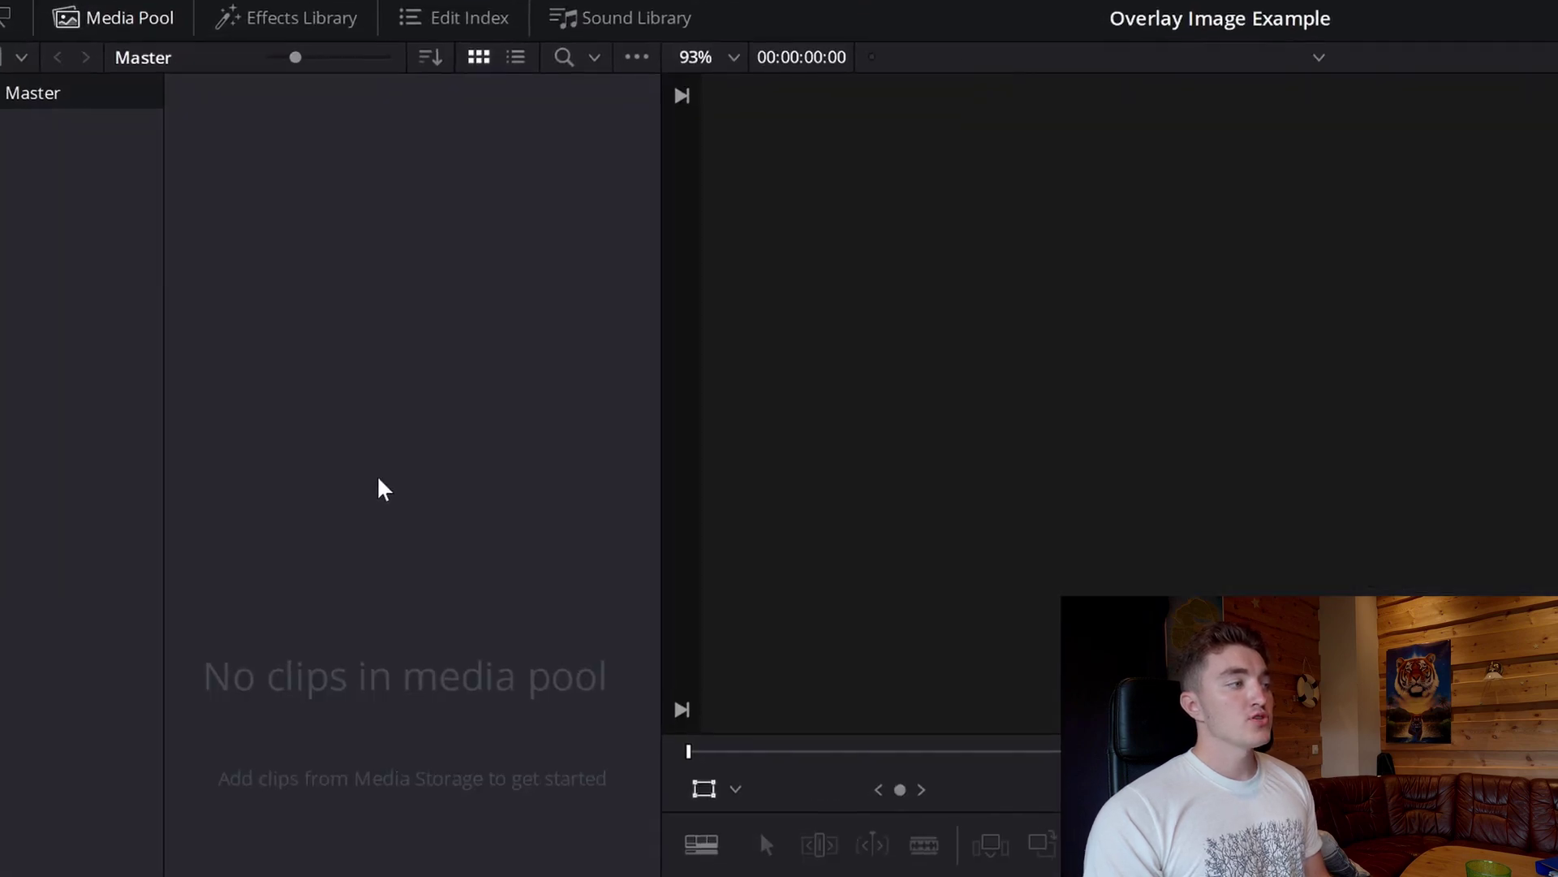
{"action": "right_click", "coordinate": [391, 499]}
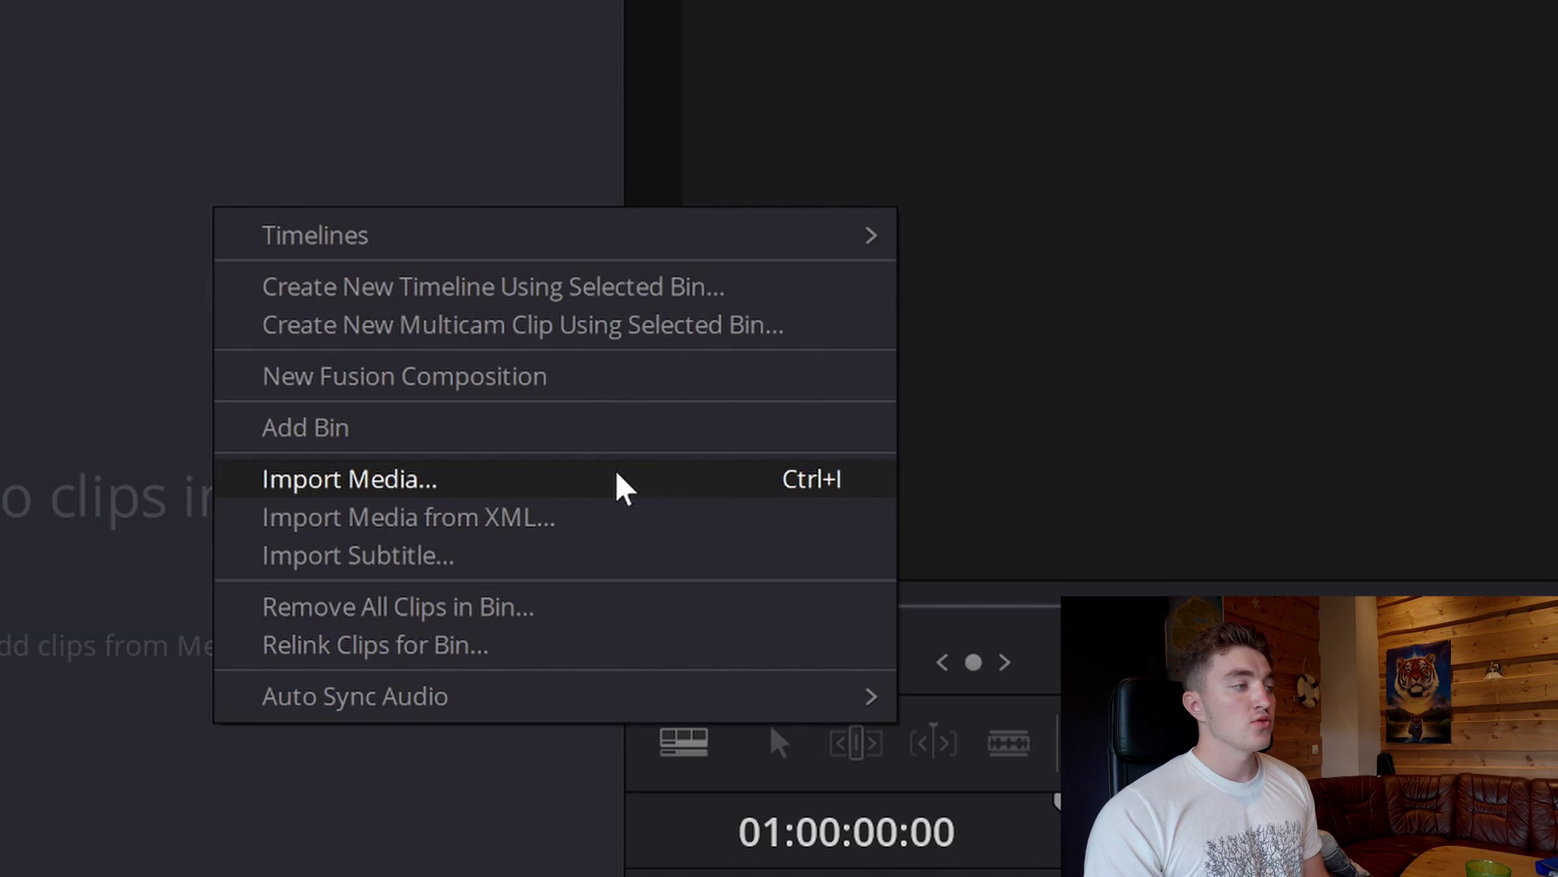
{"action": "left_click", "coordinate": [565, 487]}
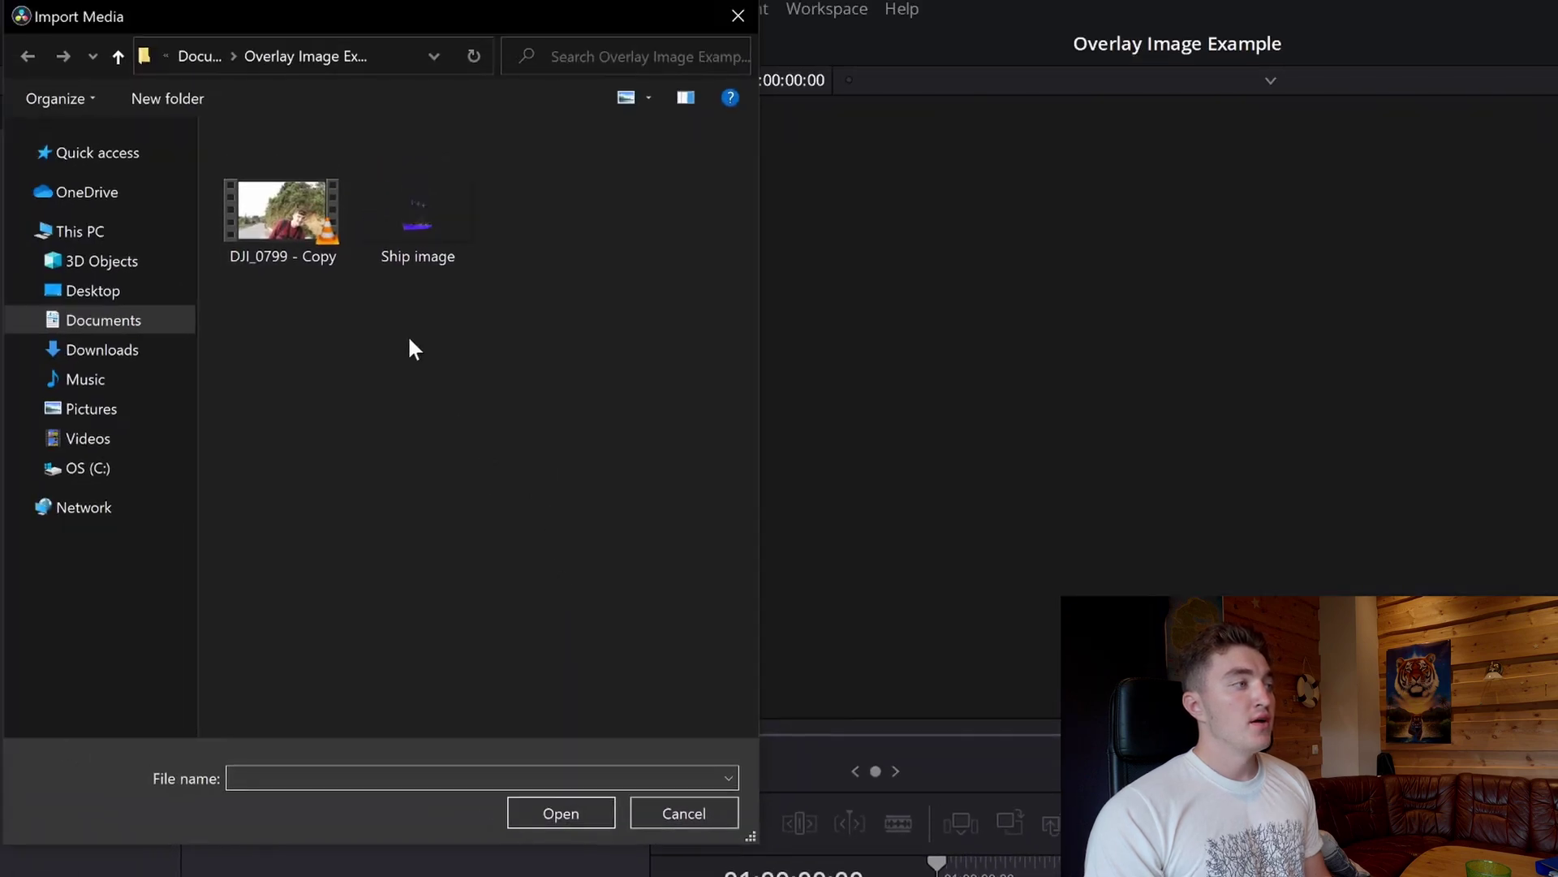
Select DJI_0799 - Copy and Ship image in the Overlay Image Example folder and open them
{"action": "left_click", "coordinate": [292, 208]}
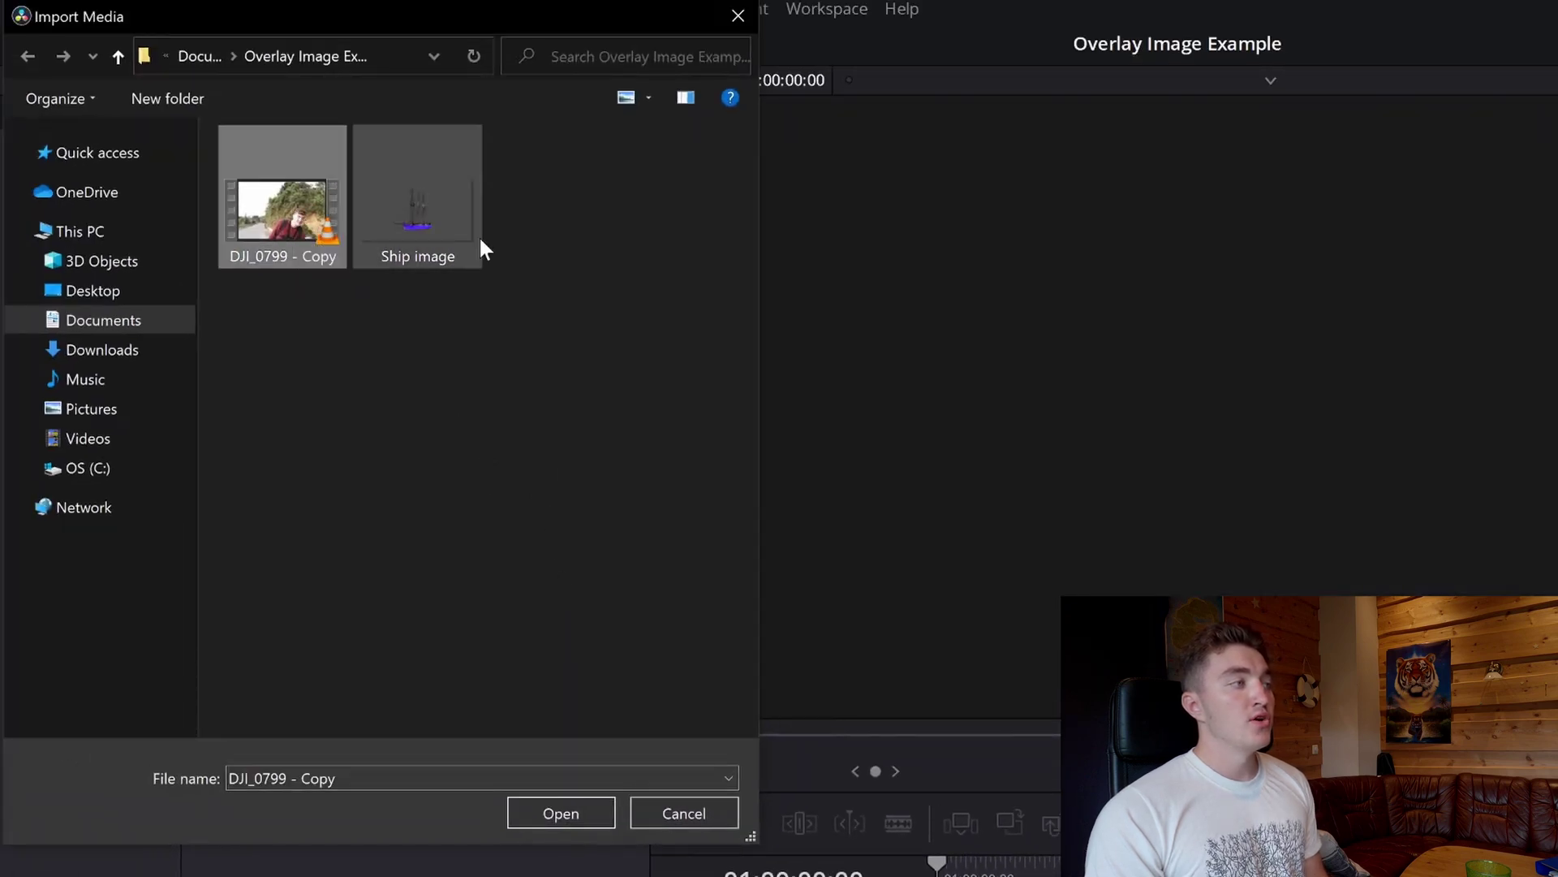
{"action": "left_click", "coordinate": [441, 236], "text": "ctrl"}
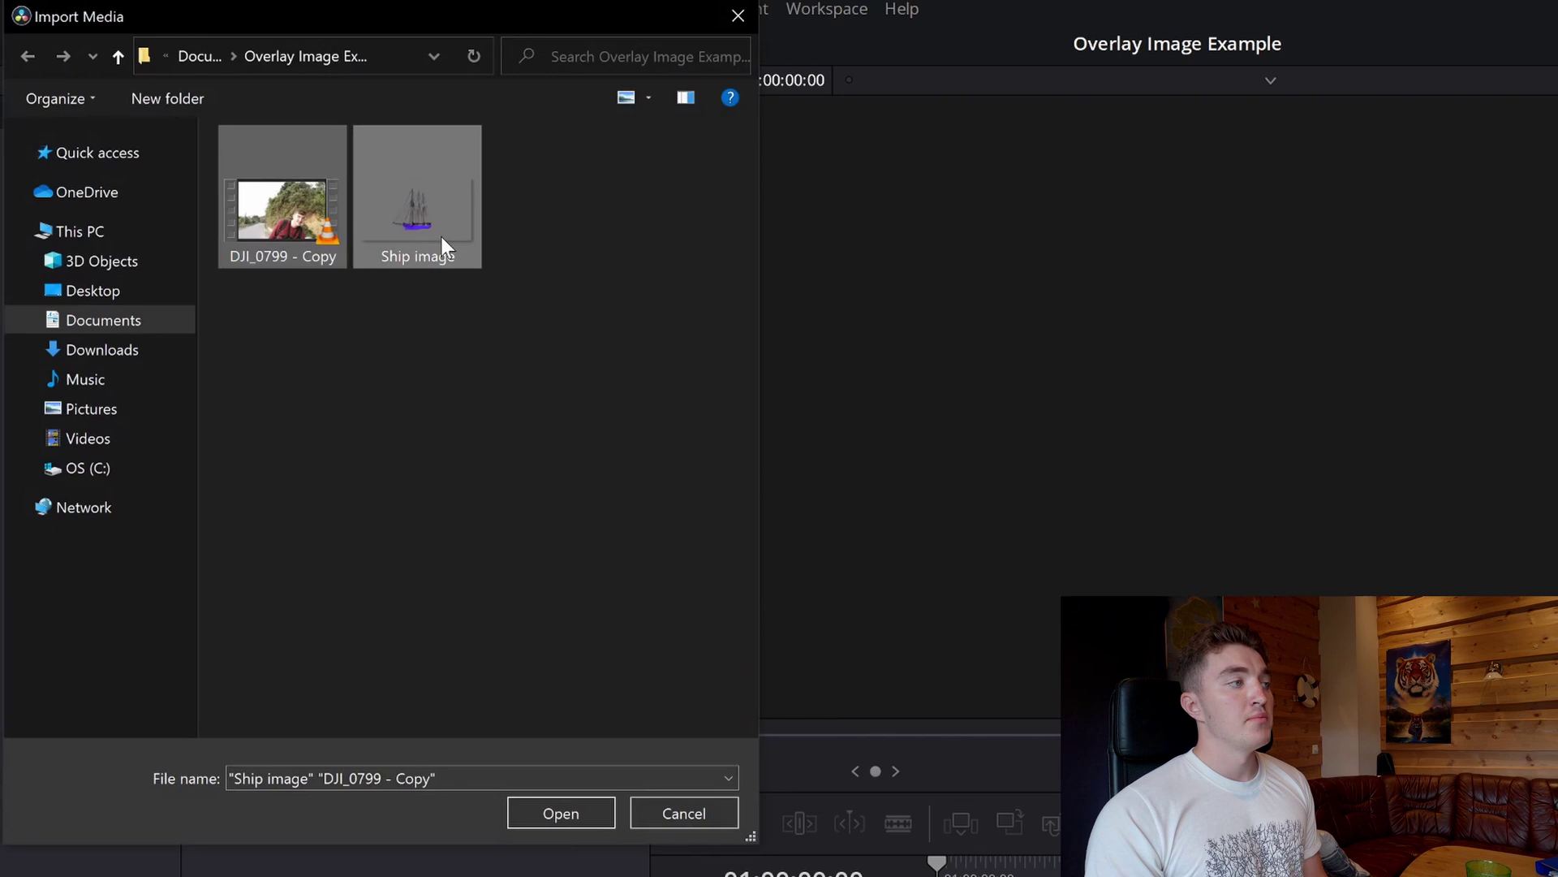
{"action": "left_click", "coordinate": [561, 814]}
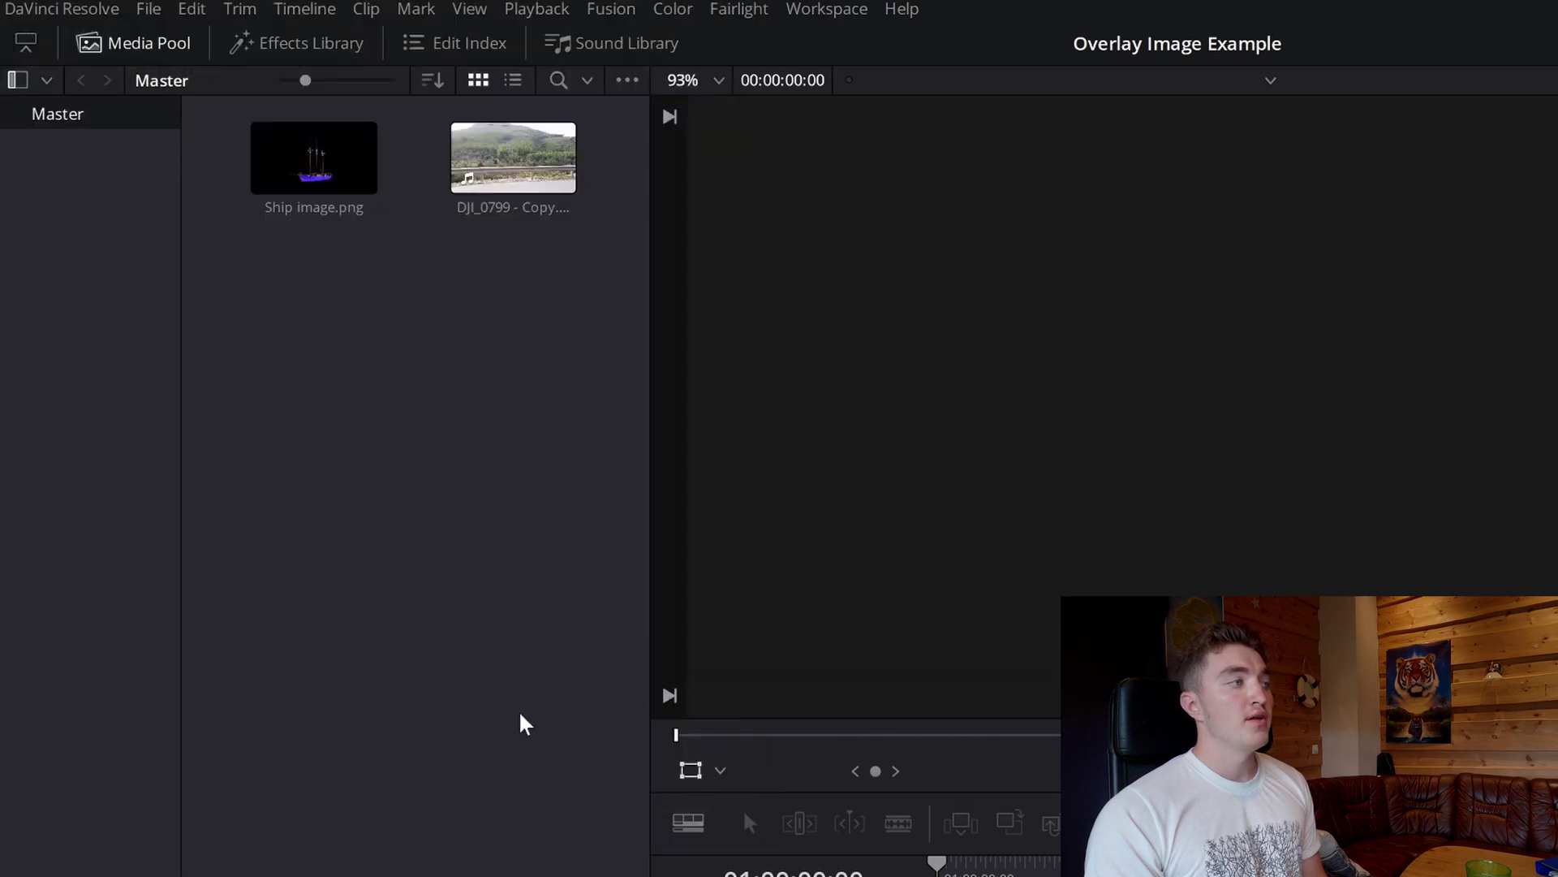
Place DJI_0799 - Copy at the start of V1 and drop Ship image.png onto V2 above it
{"action": "left_click", "coordinate": [136, 43]}
{"action": "left_click", "coordinate": [117, 51]}
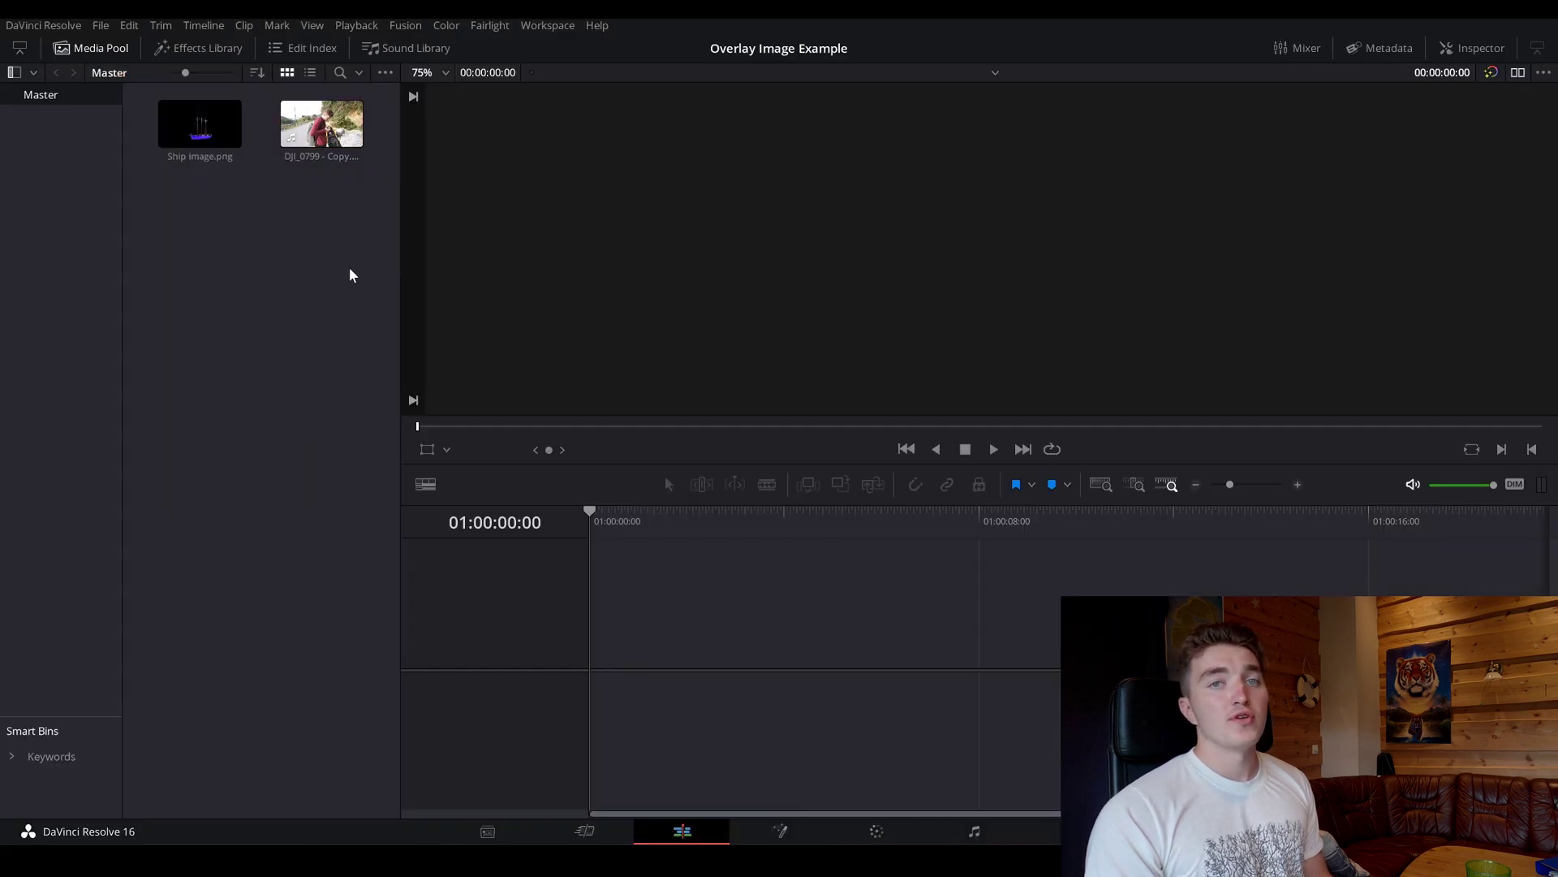
{"action": "left_click", "coordinate": [317, 129]}
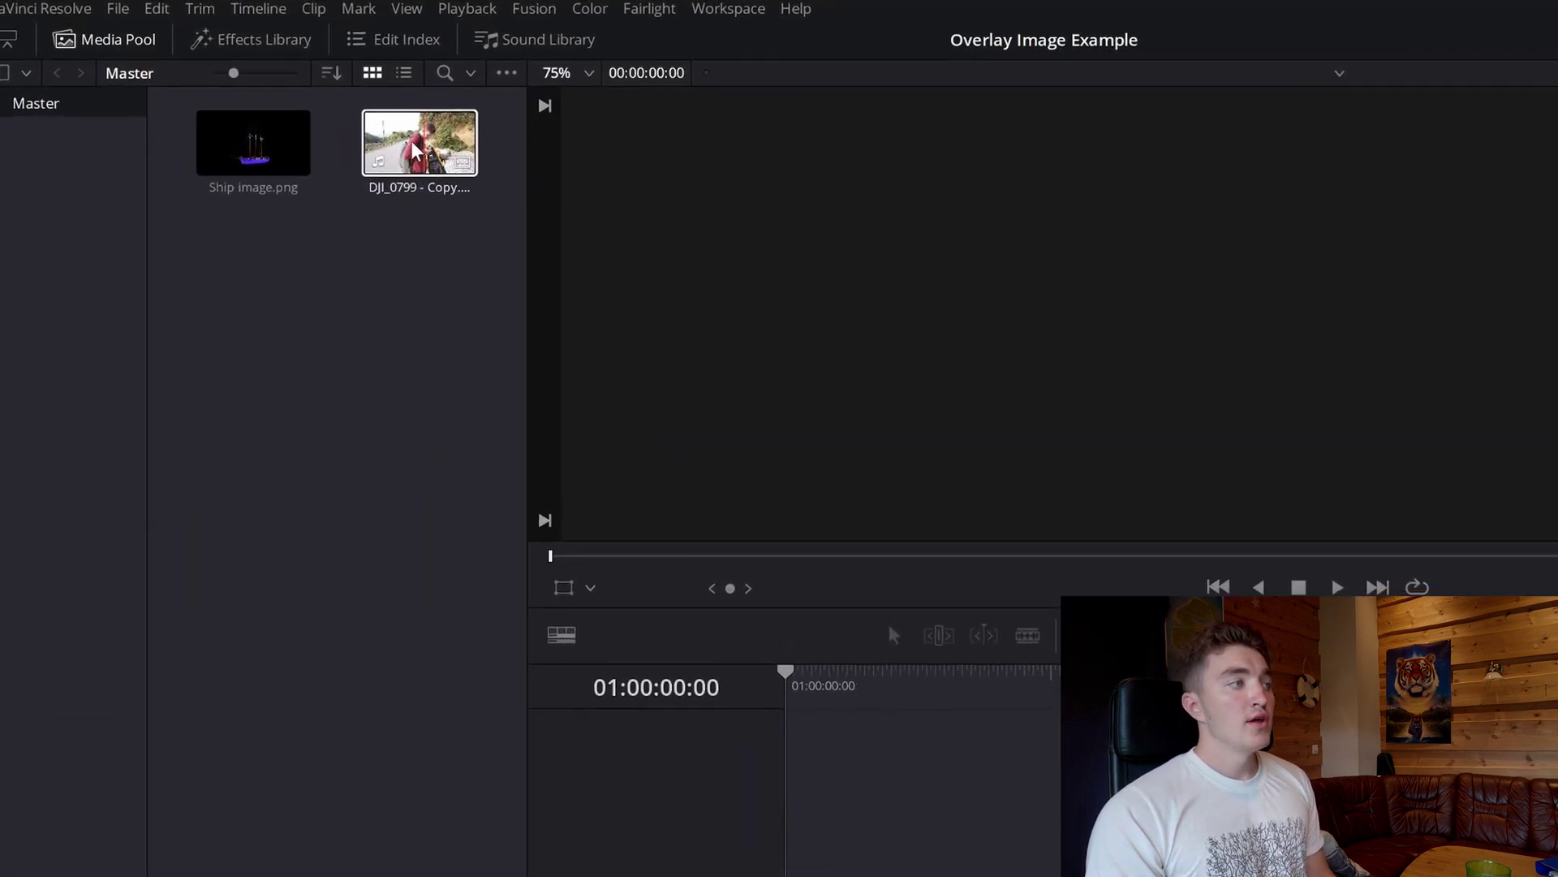
{"action": "left_click", "coordinate": [414, 150]}
{"action": "left_click_drag", "start_coordinate": [423, 158], "coordinate": [870, 876]}
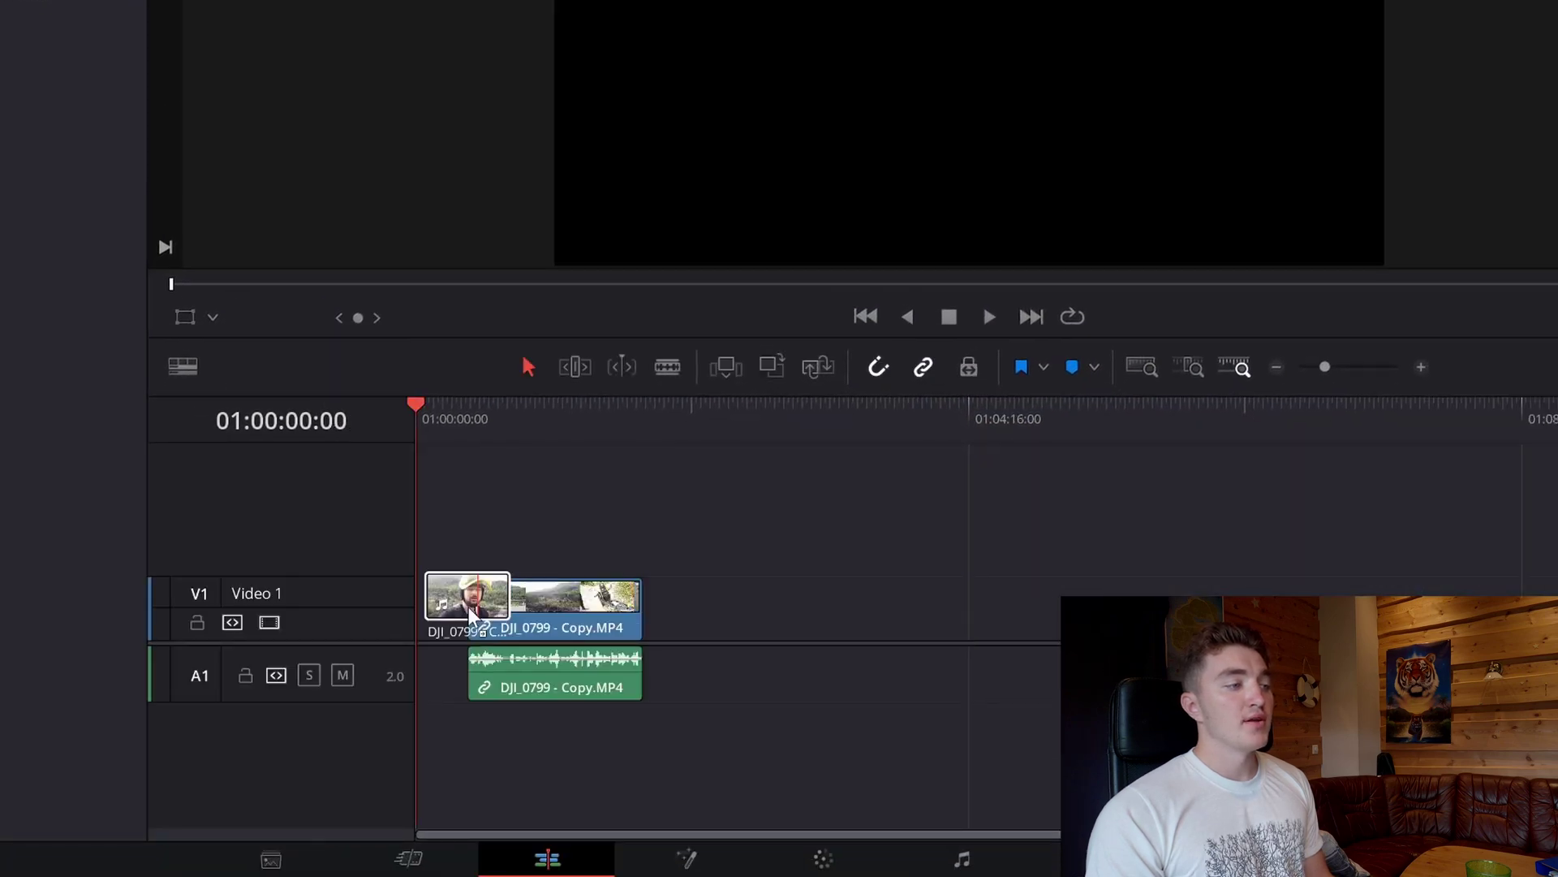
{"action": "left_click_drag", "start_coordinate": [471, 616], "coordinate": [294, 621]}
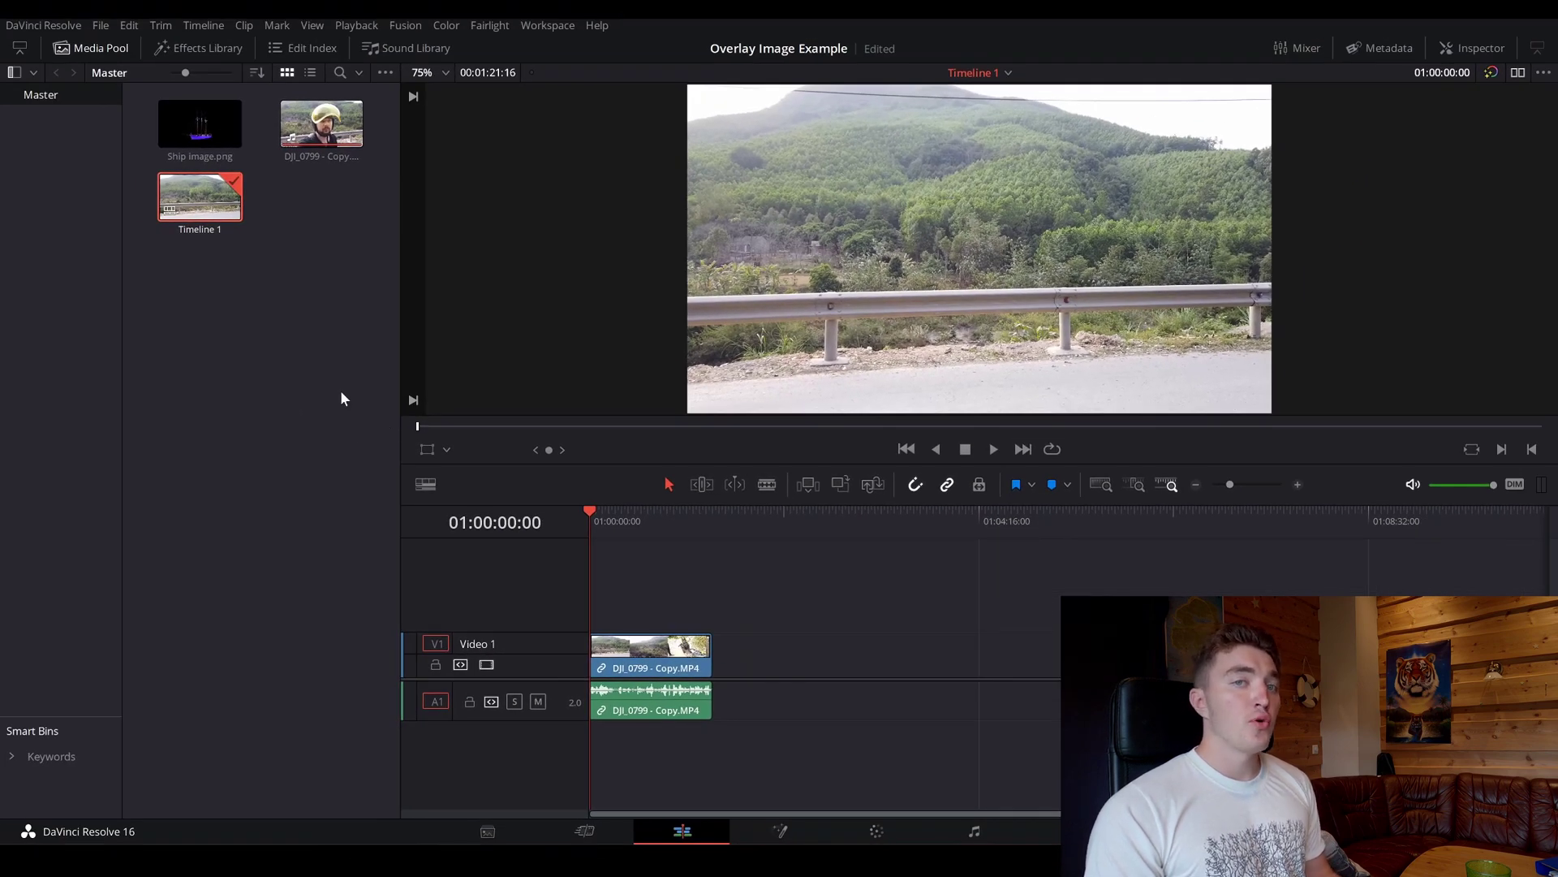
{"action": "left_click_drag", "start_coordinate": [198, 126], "coordinate": [624, 565]}
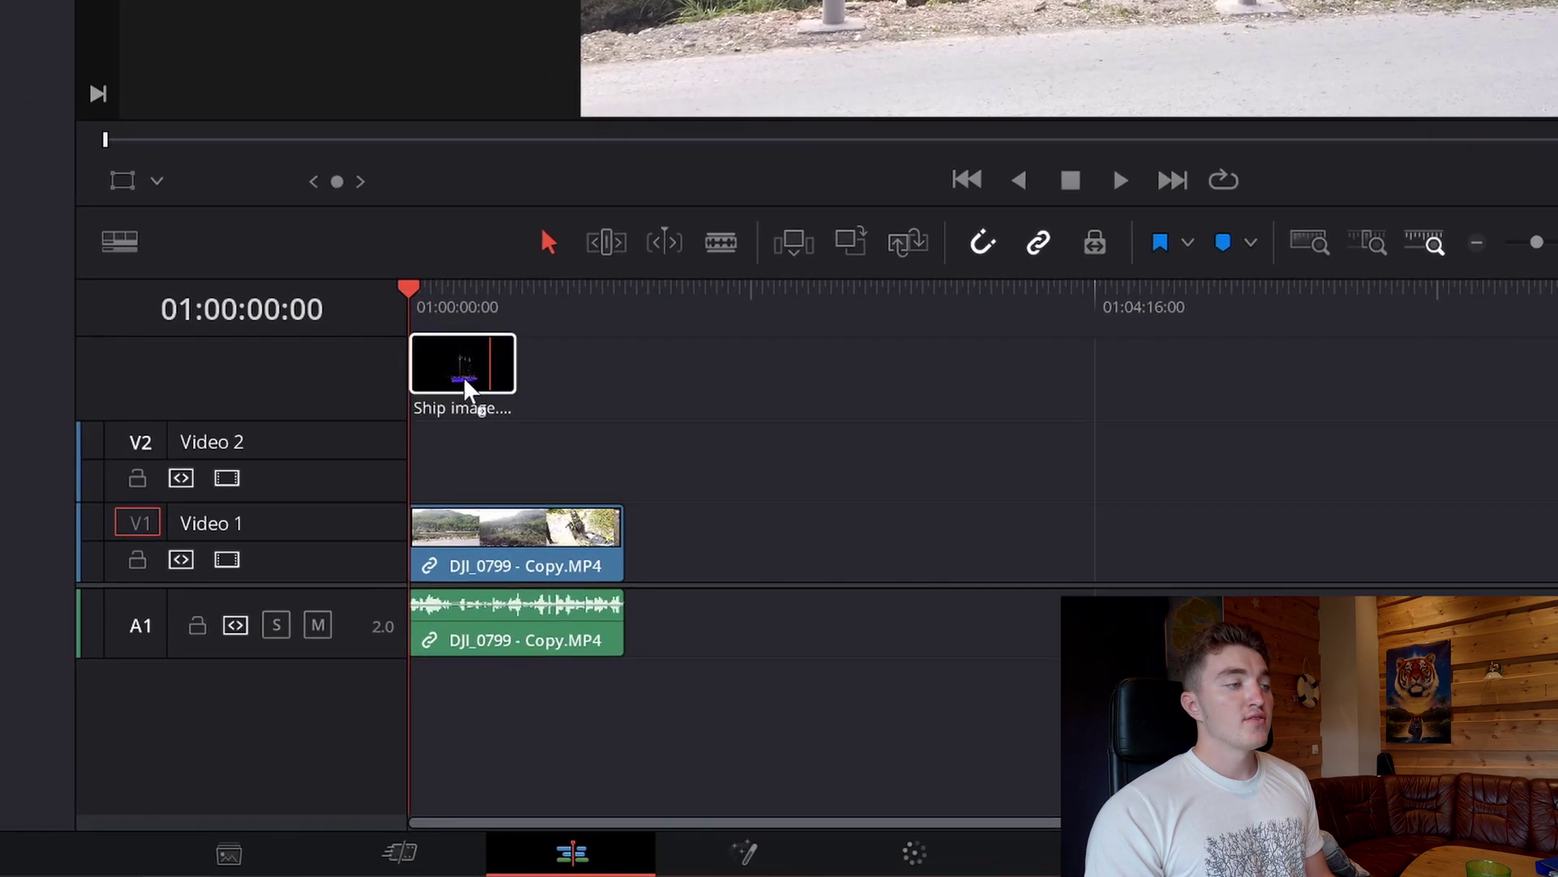
{"action": "left_click_drag", "start_coordinate": [465, 381], "coordinate": [365, 417]}
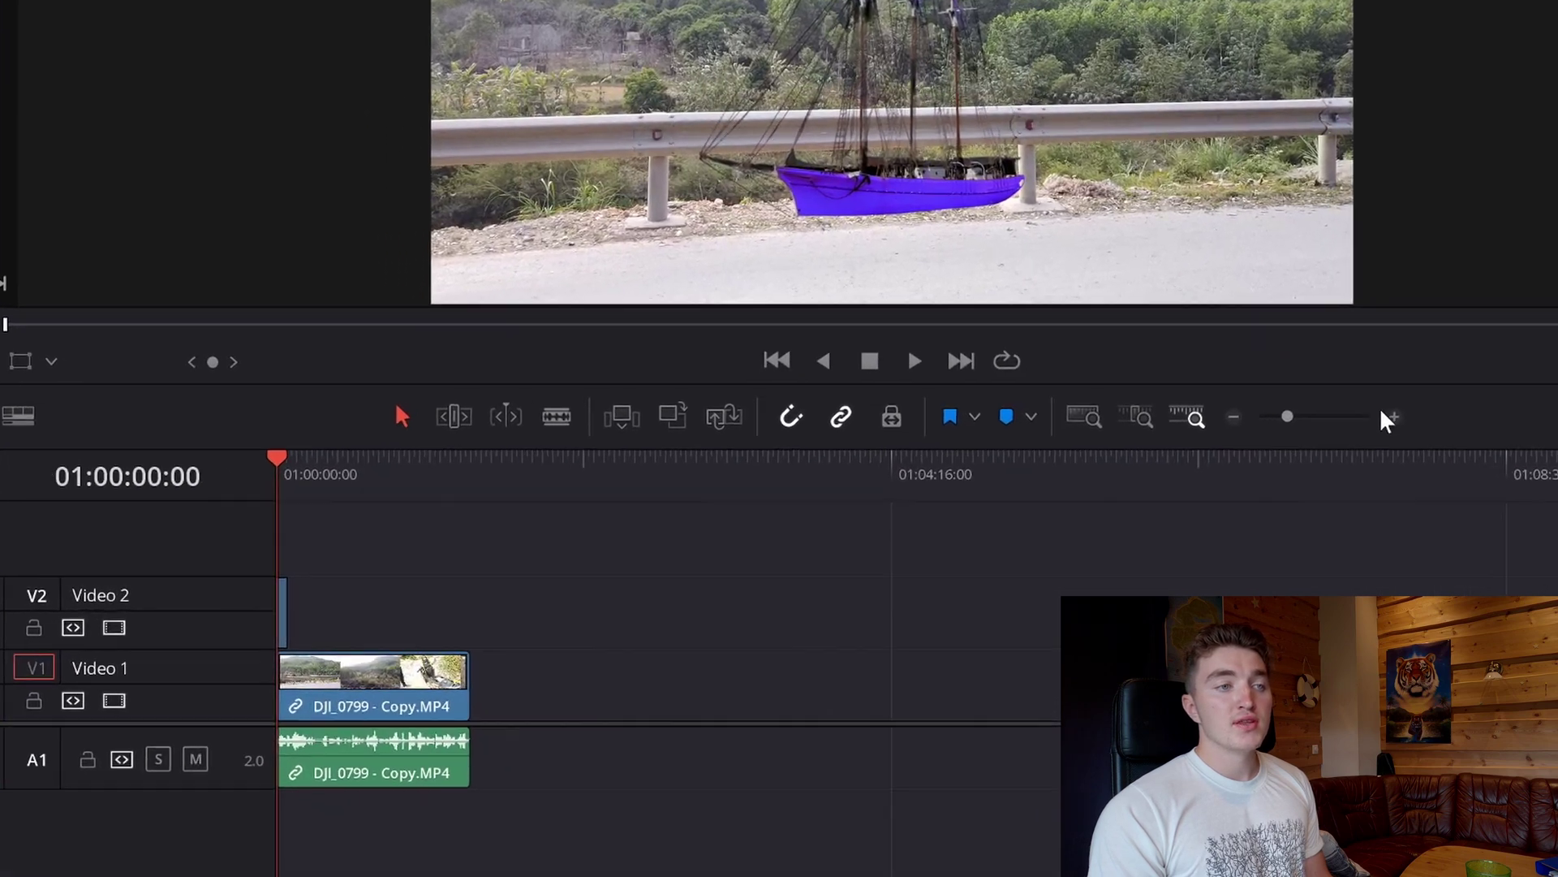
Zoom the timeline in so the clips appear wider
{"action": "left_click", "coordinate": [1424, 398]}
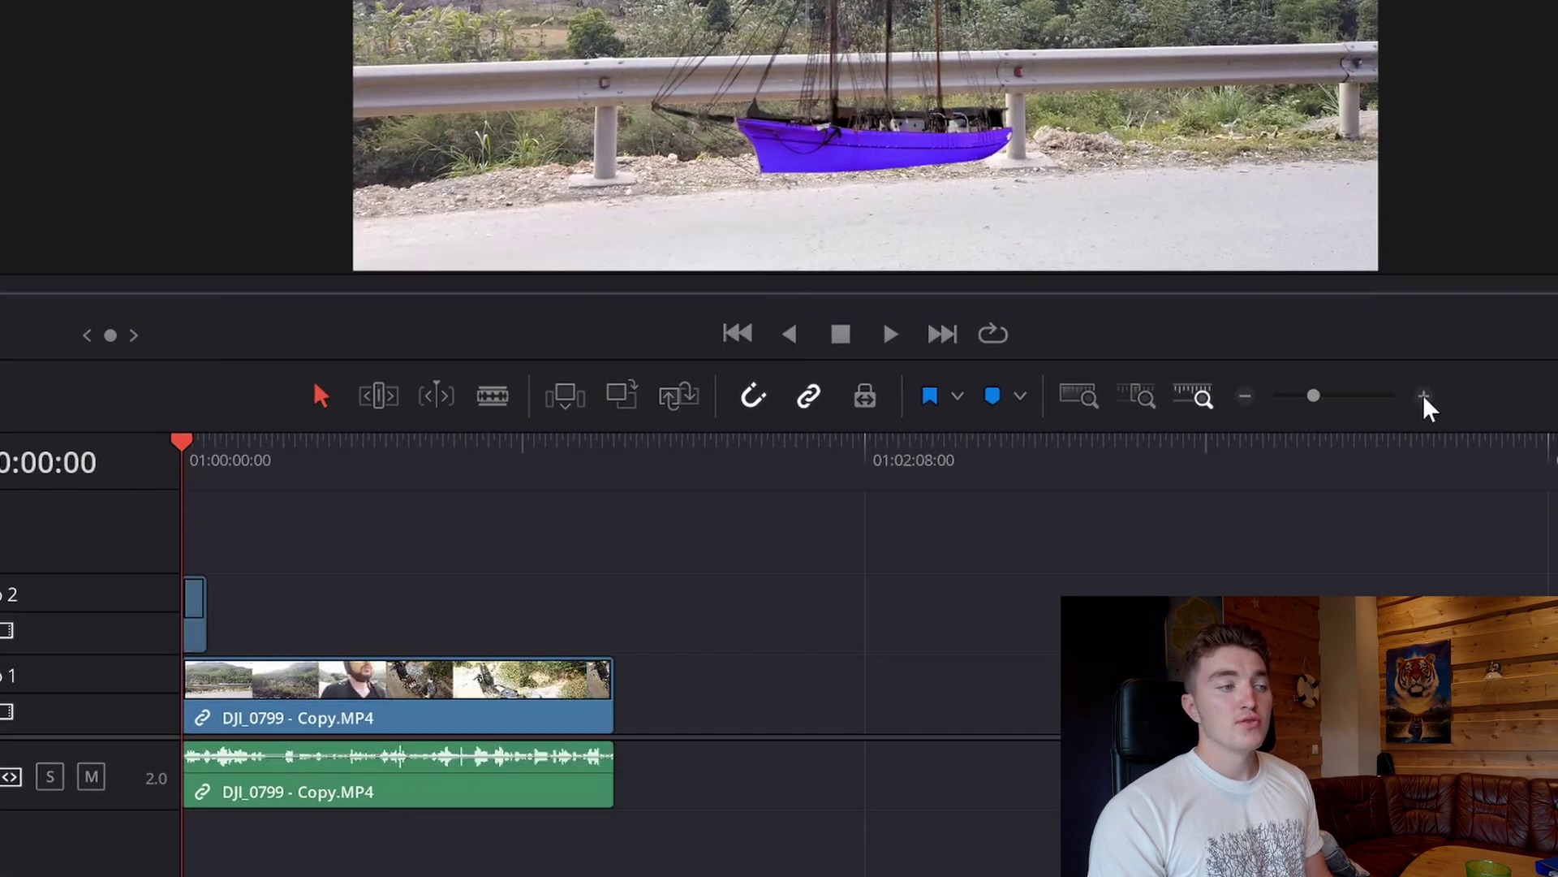
Zoom the timeline further, scrub the footage, and move the Ship image clip to 01:00:23:36
{"action": "left_click", "coordinate": [1424, 397]}
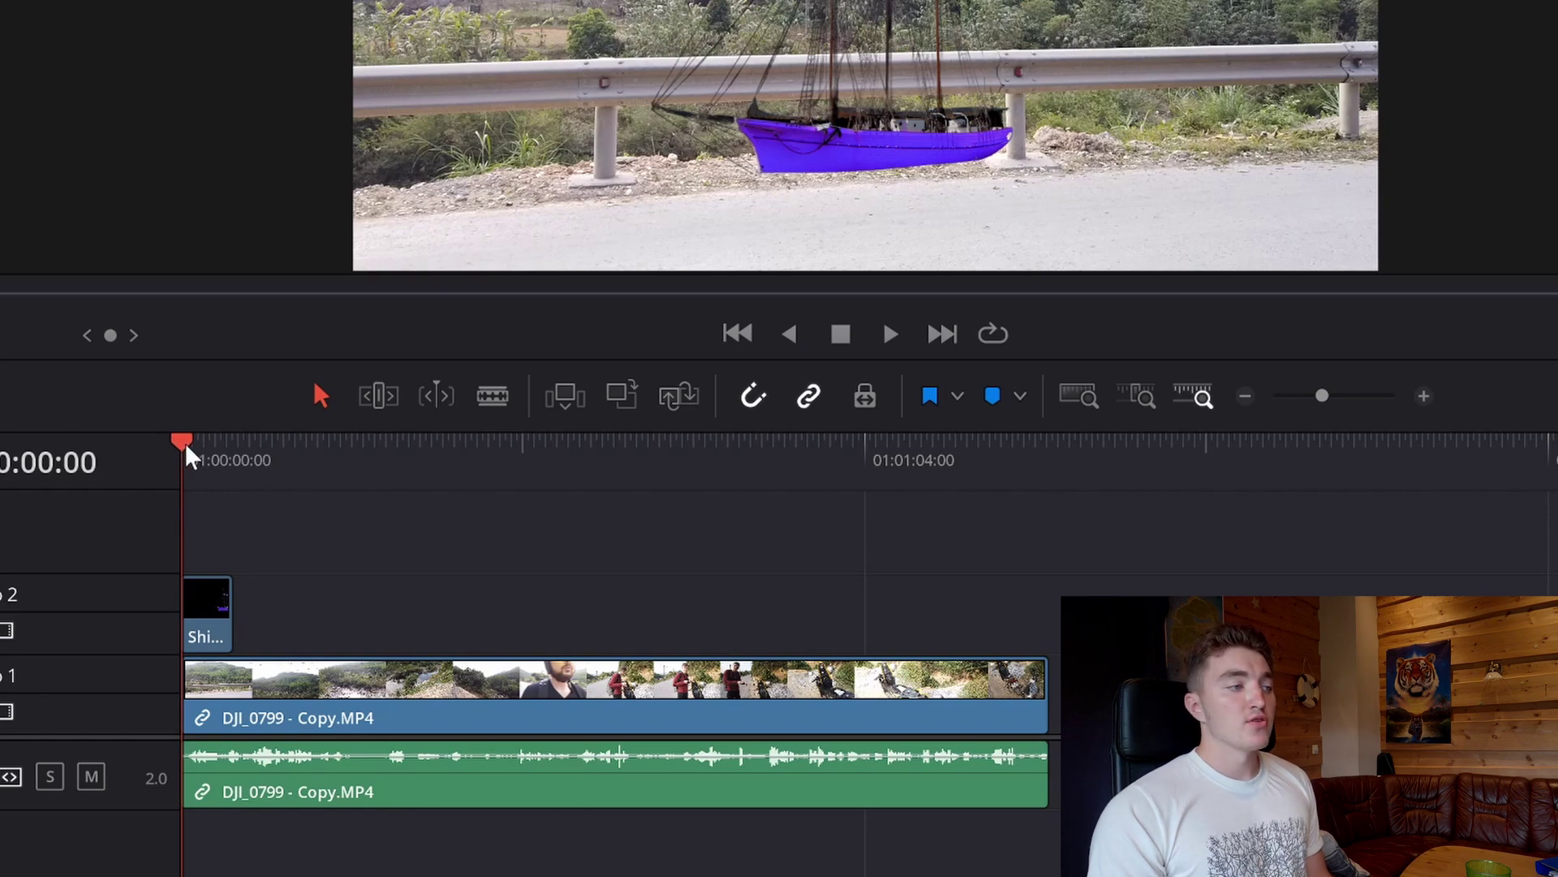
{"action": "left_click_drag", "start_coordinate": [187, 455], "coordinate": [233, 457]}
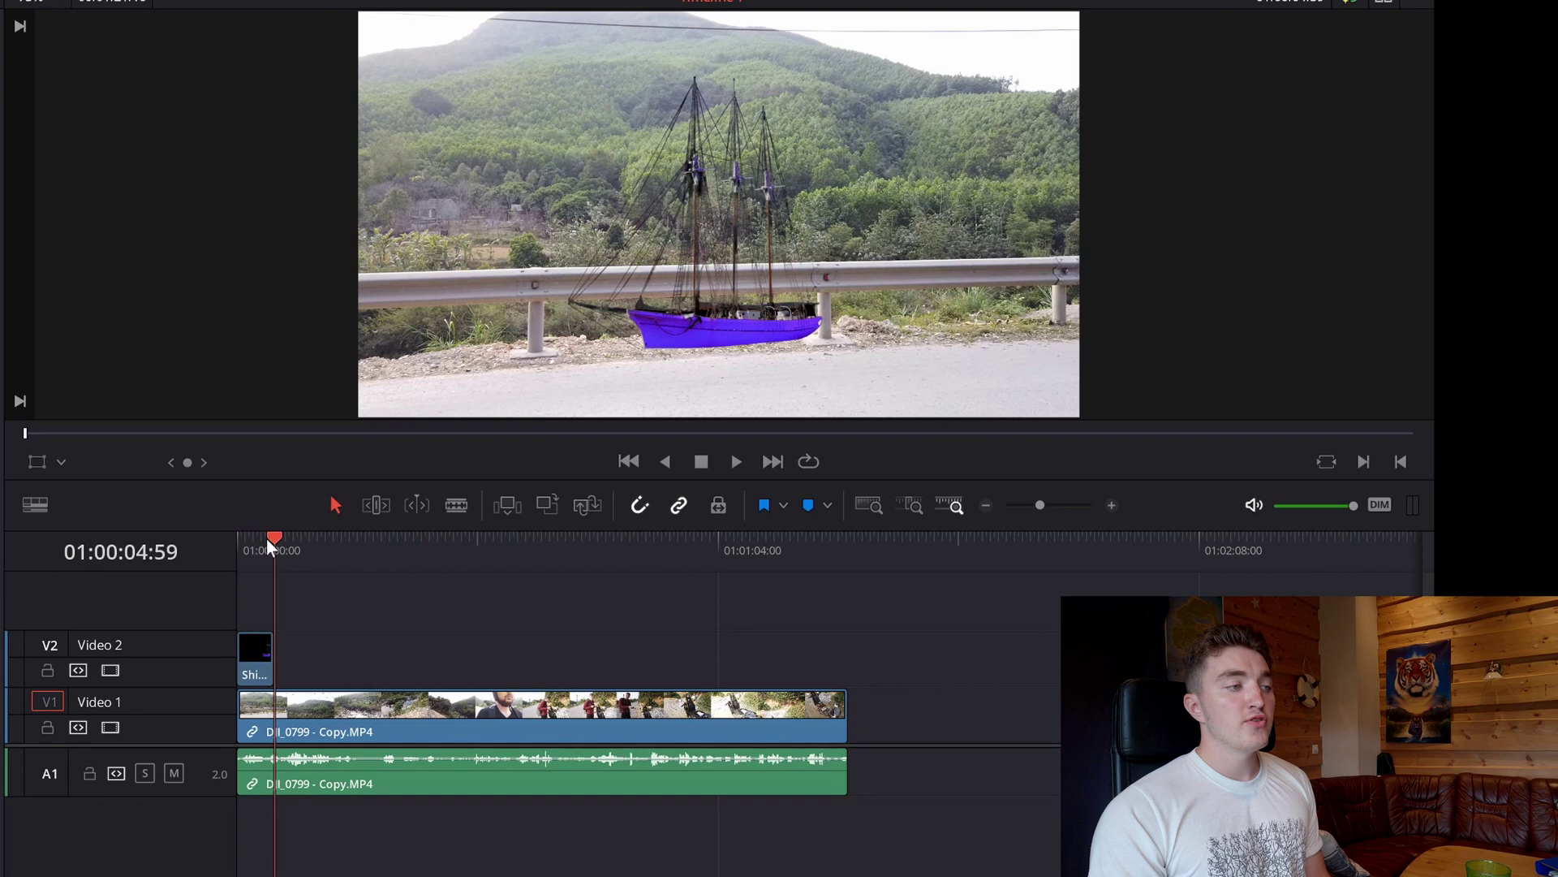
{"action": "left_click_drag", "start_coordinate": [269, 542], "coordinate": [418, 544]}
{"action": "mouse_move", "coordinate": [258, 659]}
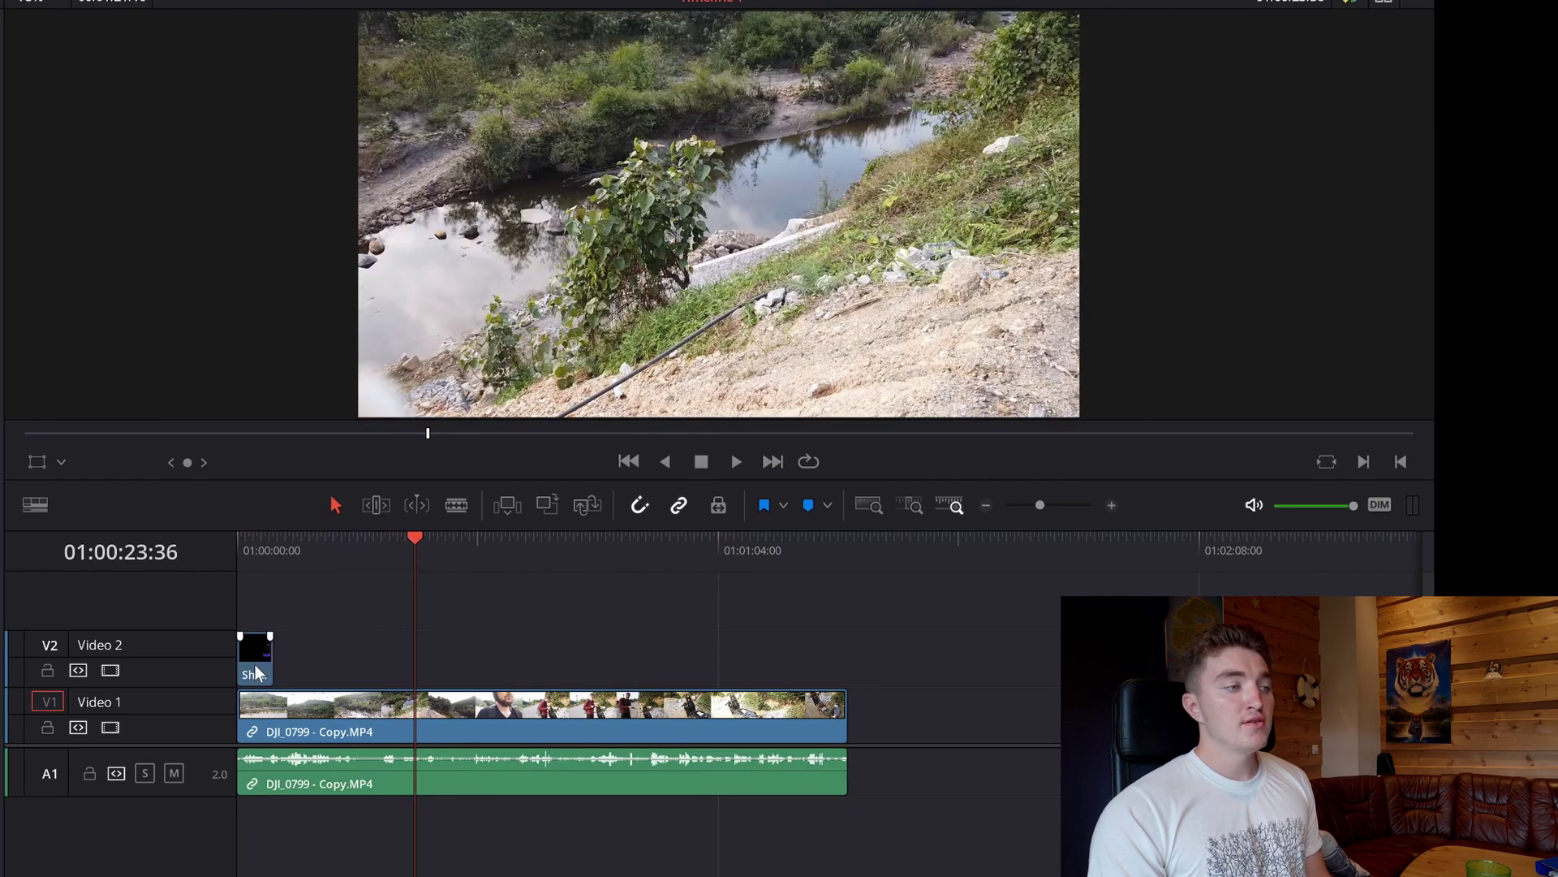
{"action": "left_click_drag", "start_coordinate": [258, 661], "coordinate": [439, 647]}
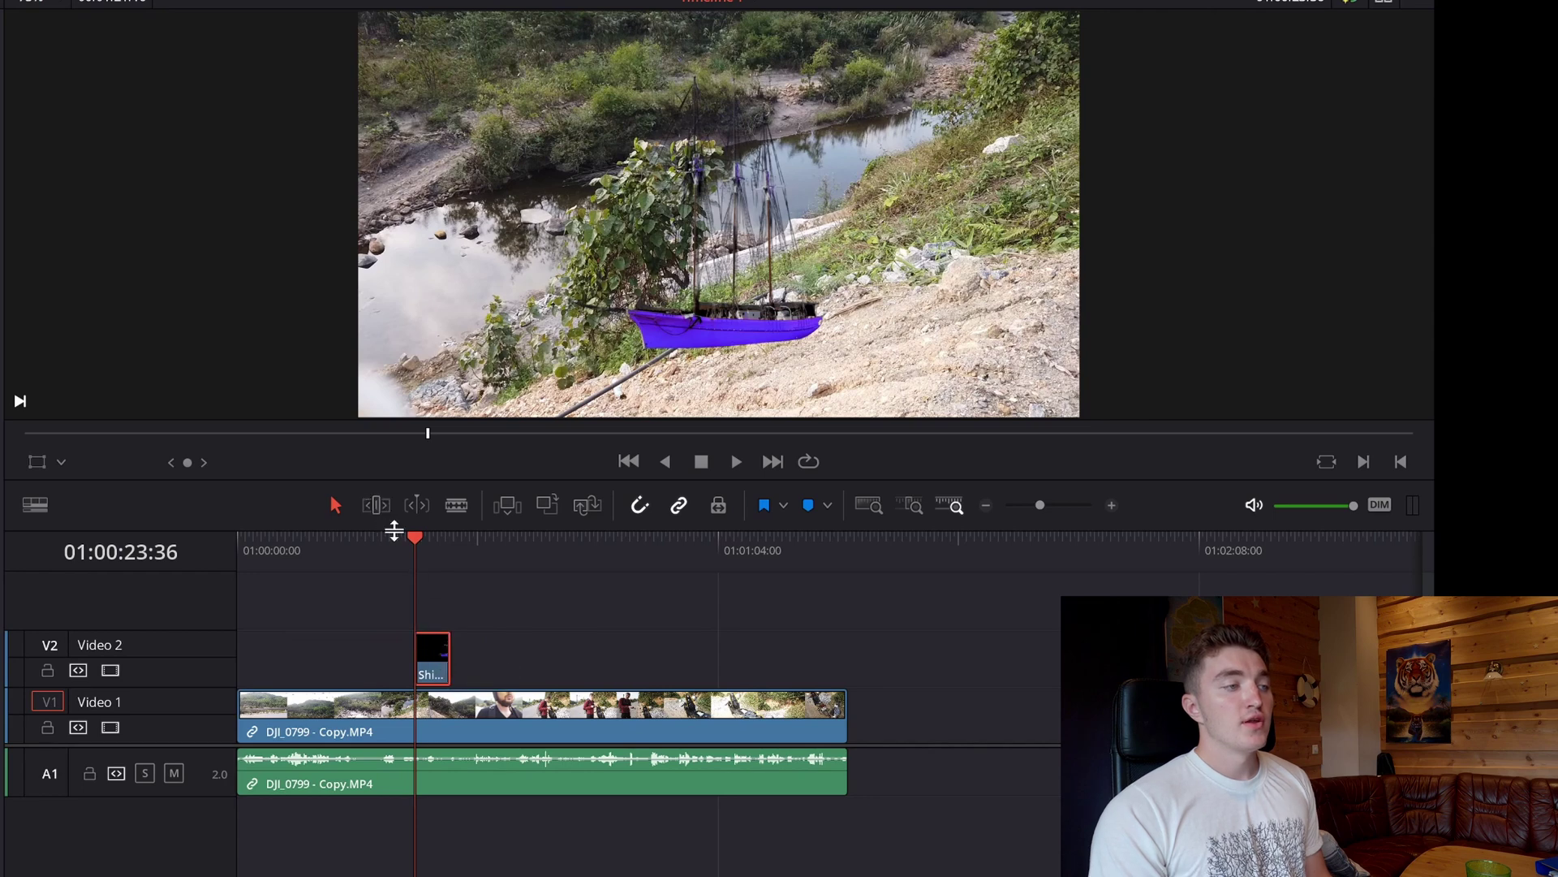
{"action": "mouse_move", "coordinate": [407, 536]}
{"action": "left_mouse_down"}
{"action": "mouse_move", "coordinate": [390, 546]}
{"action": "mouse_move", "coordinate": [407, 556]}
{"action": "left_mouse_up"}
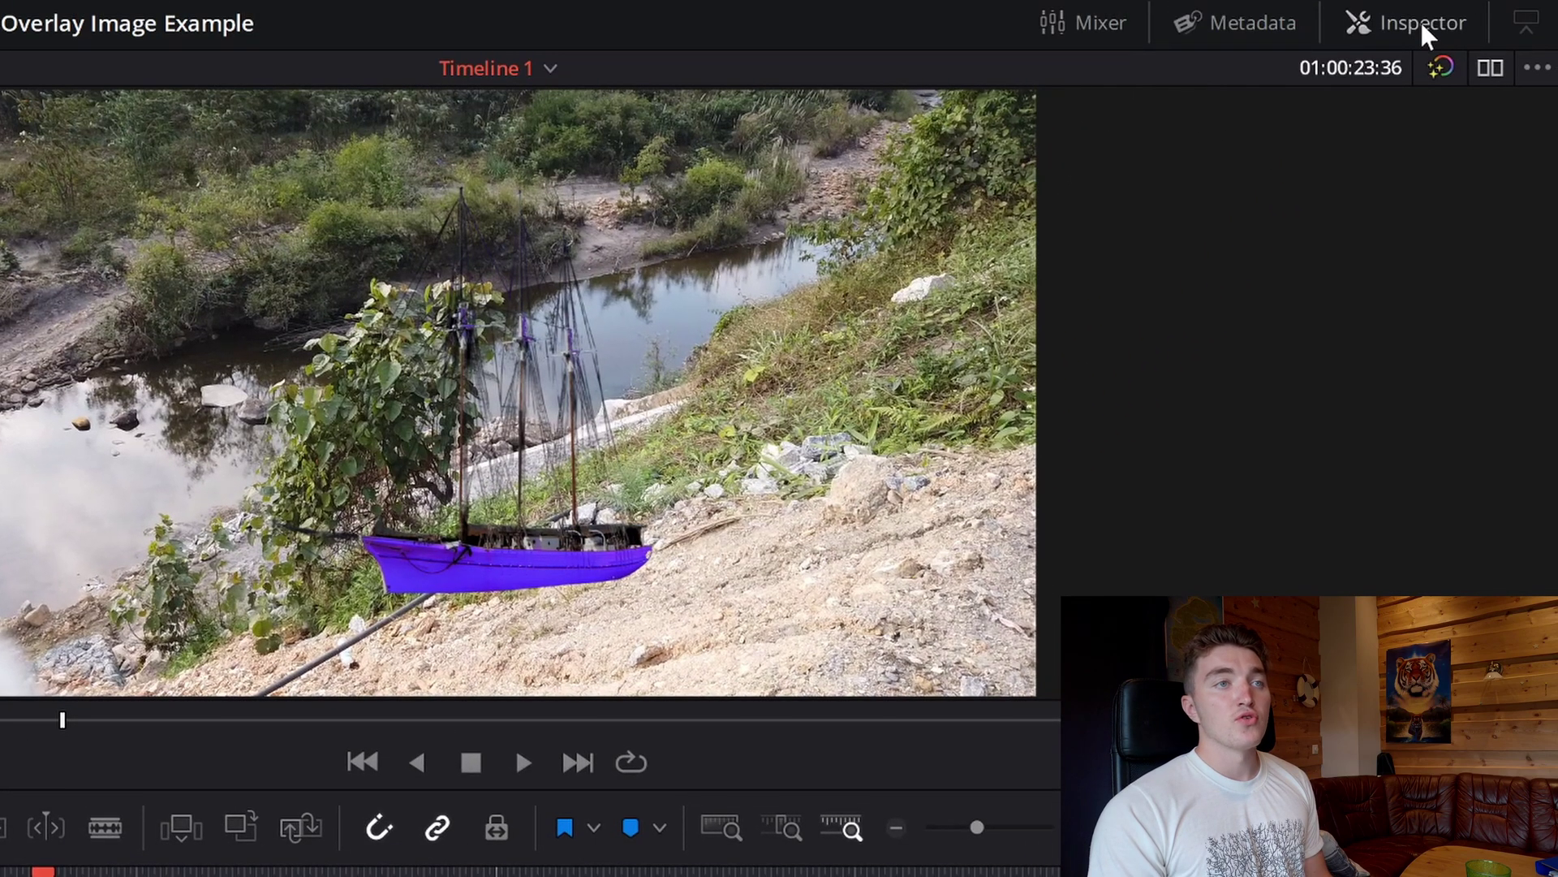
In the Inspector, set the ship clip's Transform Zoom to 1.330
{"action": "left_click", "coordinate": [1420, 19]}
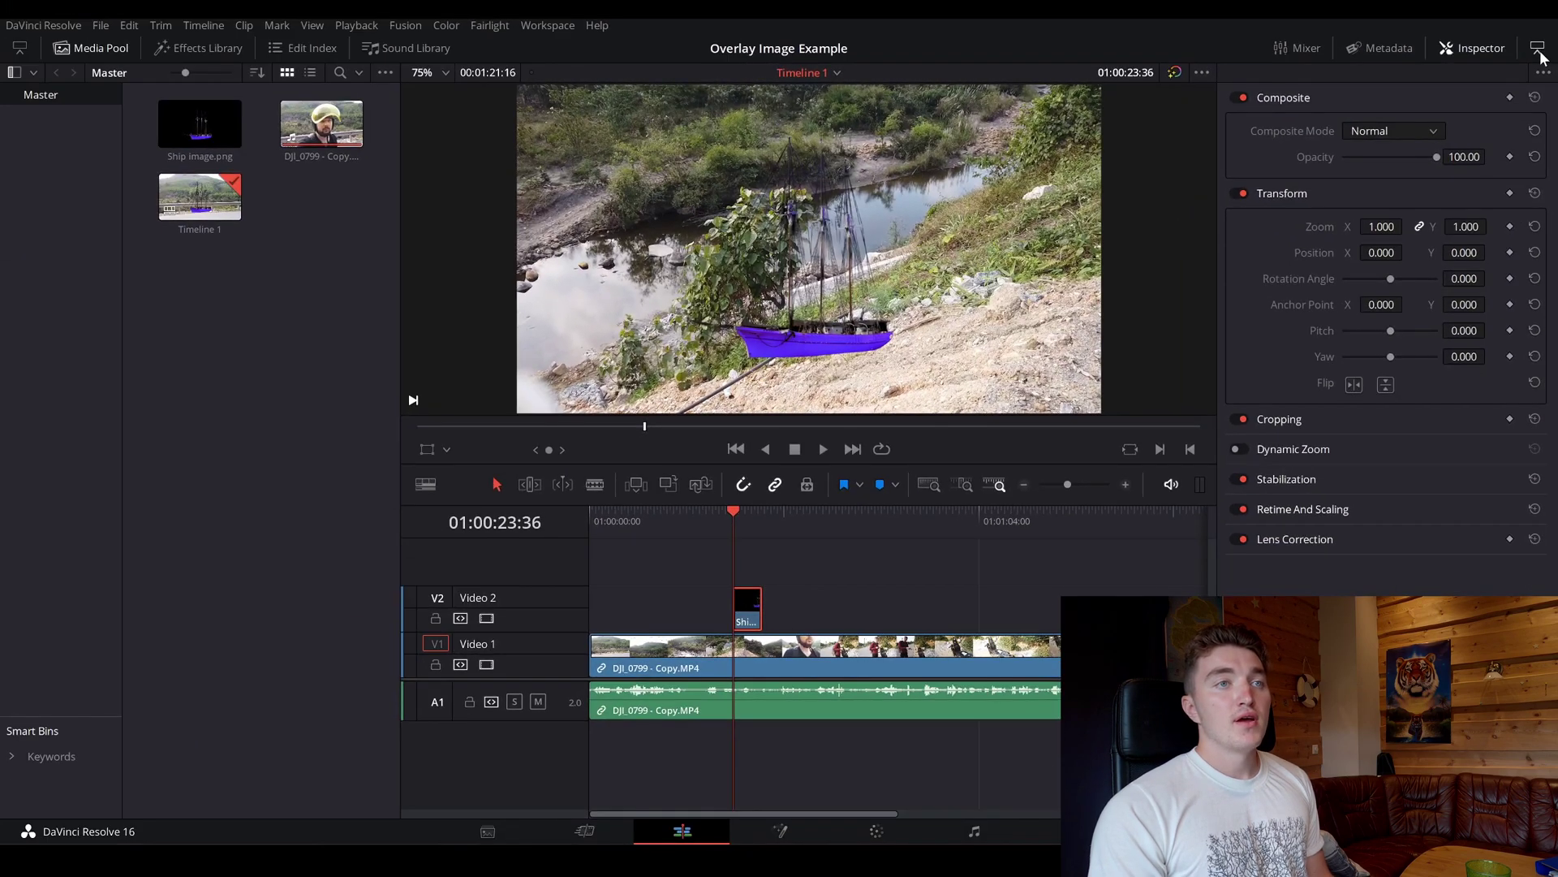
{"action": "left_click", "coordinate": [1538, 50]}
{"action": "left_click", "coordinate": [1539, 50]}
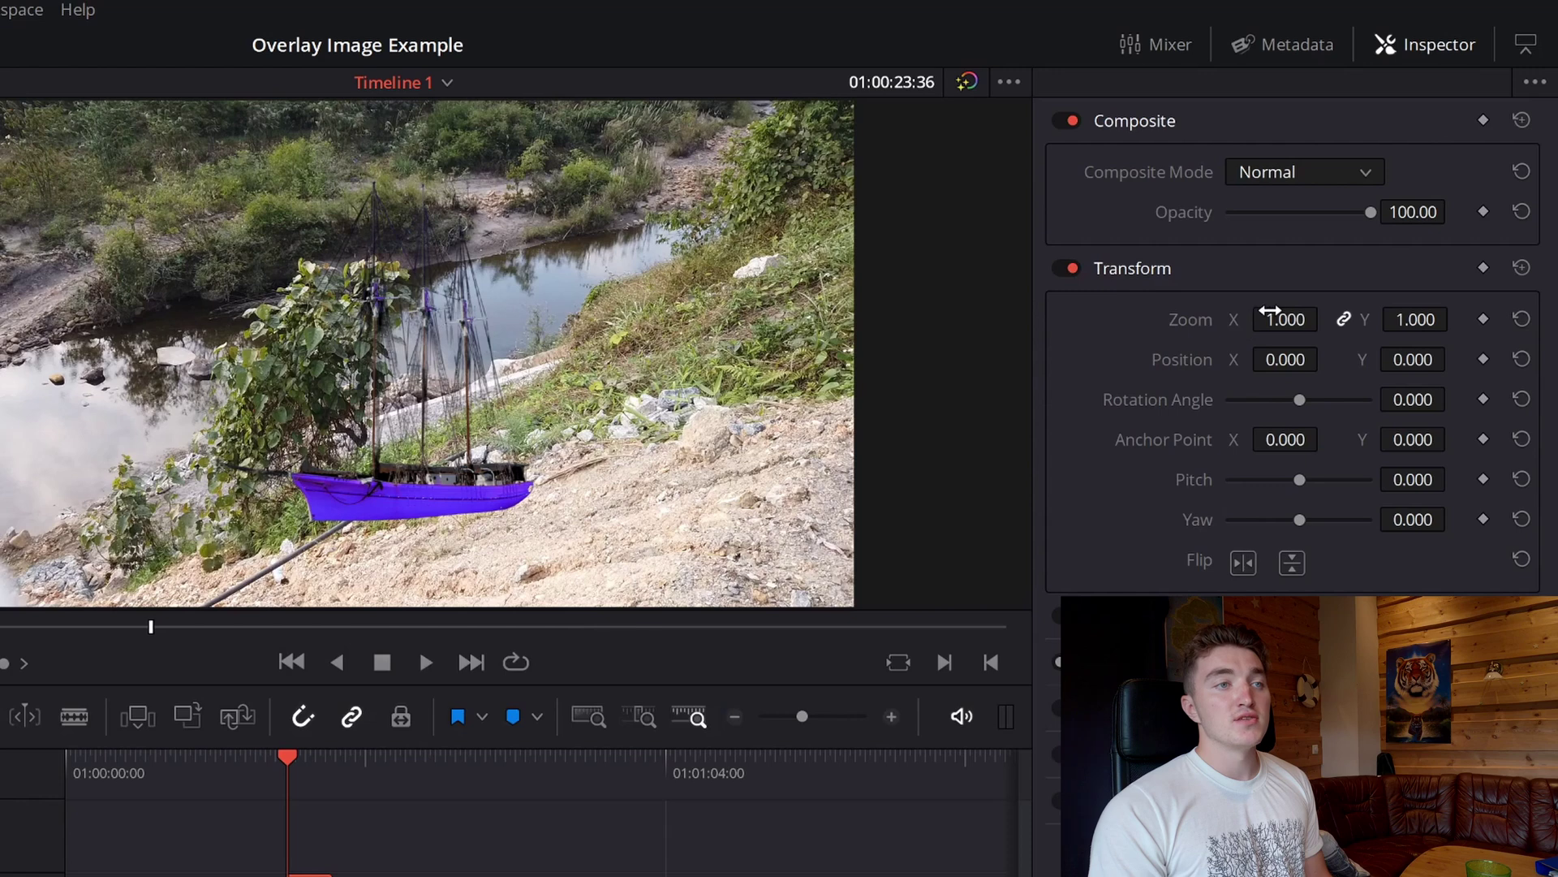
{"action": "mouse_move", "coordinate": [1285, 319]}
{"action": "left_mouse_down"}
{"action": "mouse_move", "coordinate": [1390, 319]}
{"action": "mouse_move", "coordinate": [1123, 319]}
{"action": "mouse_move", "coordinate": [1348, 319]}
{"action": "mouse_move", "coordinate": [1244, 319]}
{"action": "mouse_move", "coordinate": [1305, 319]}
{"action": "left_mouse_up"}
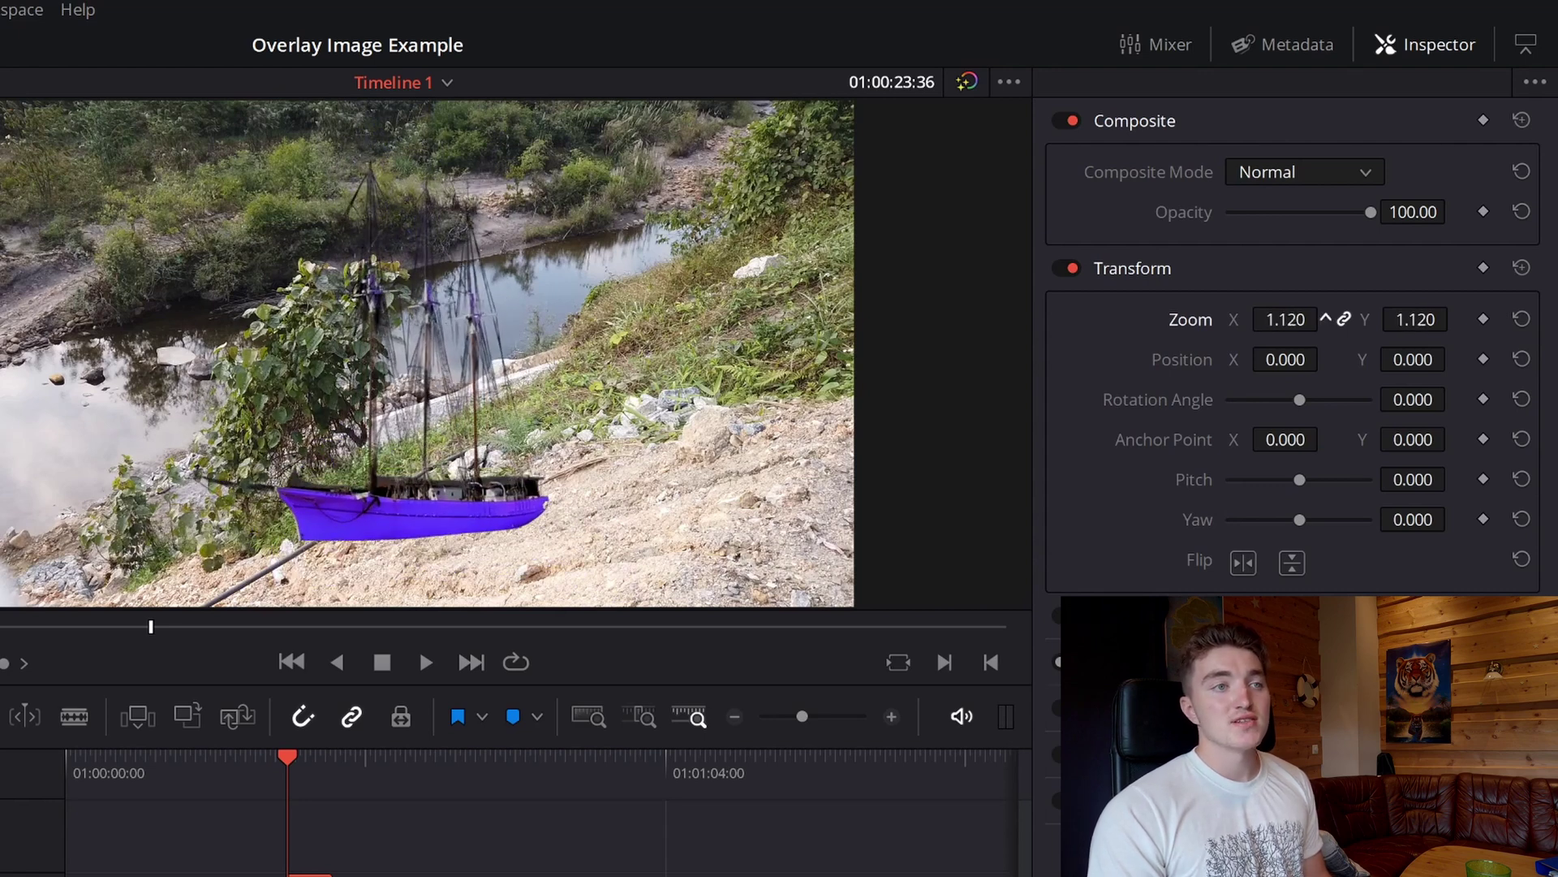
{"action": "left_click_drag", "start_coordinate": [1325, 319], "coordinate": [1372, 319]}
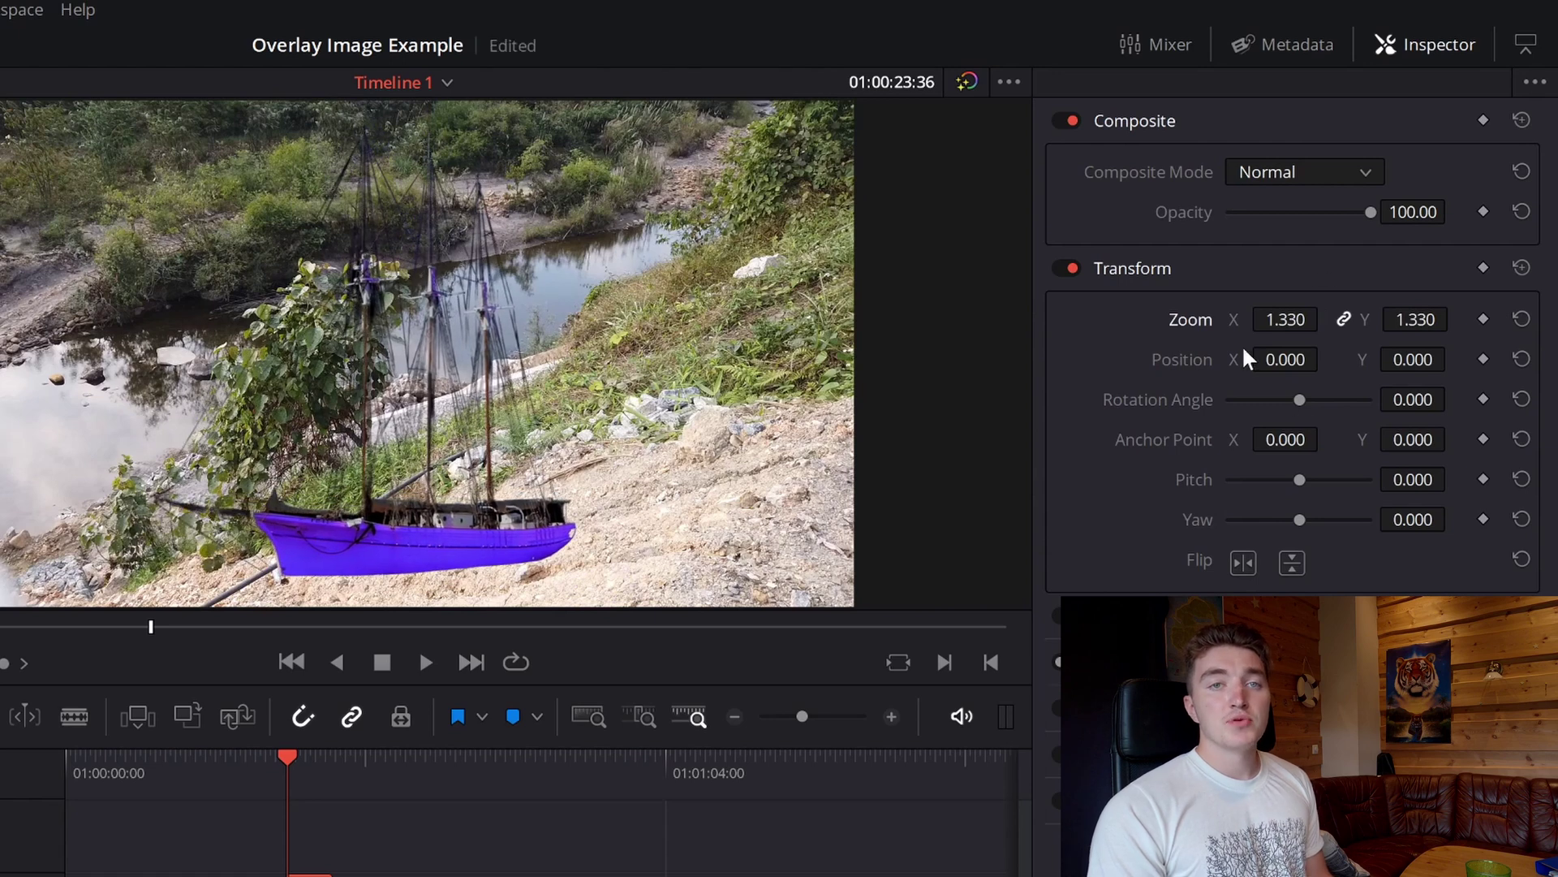
Shift the ship left to position -121/37 and set its rotation angle to 6.5
{"action": "left_click_drag", "start_coordinate": [1285, 360], "coordinate": [1239, 360]}
{"action": "left_click_drag", "start_coordinate": [1457, 359], "coordinate": [1380, 400]}
{"action": "left_click_drag", "start_coordinate": [1453, 398], "coordinate": [910, 333]}
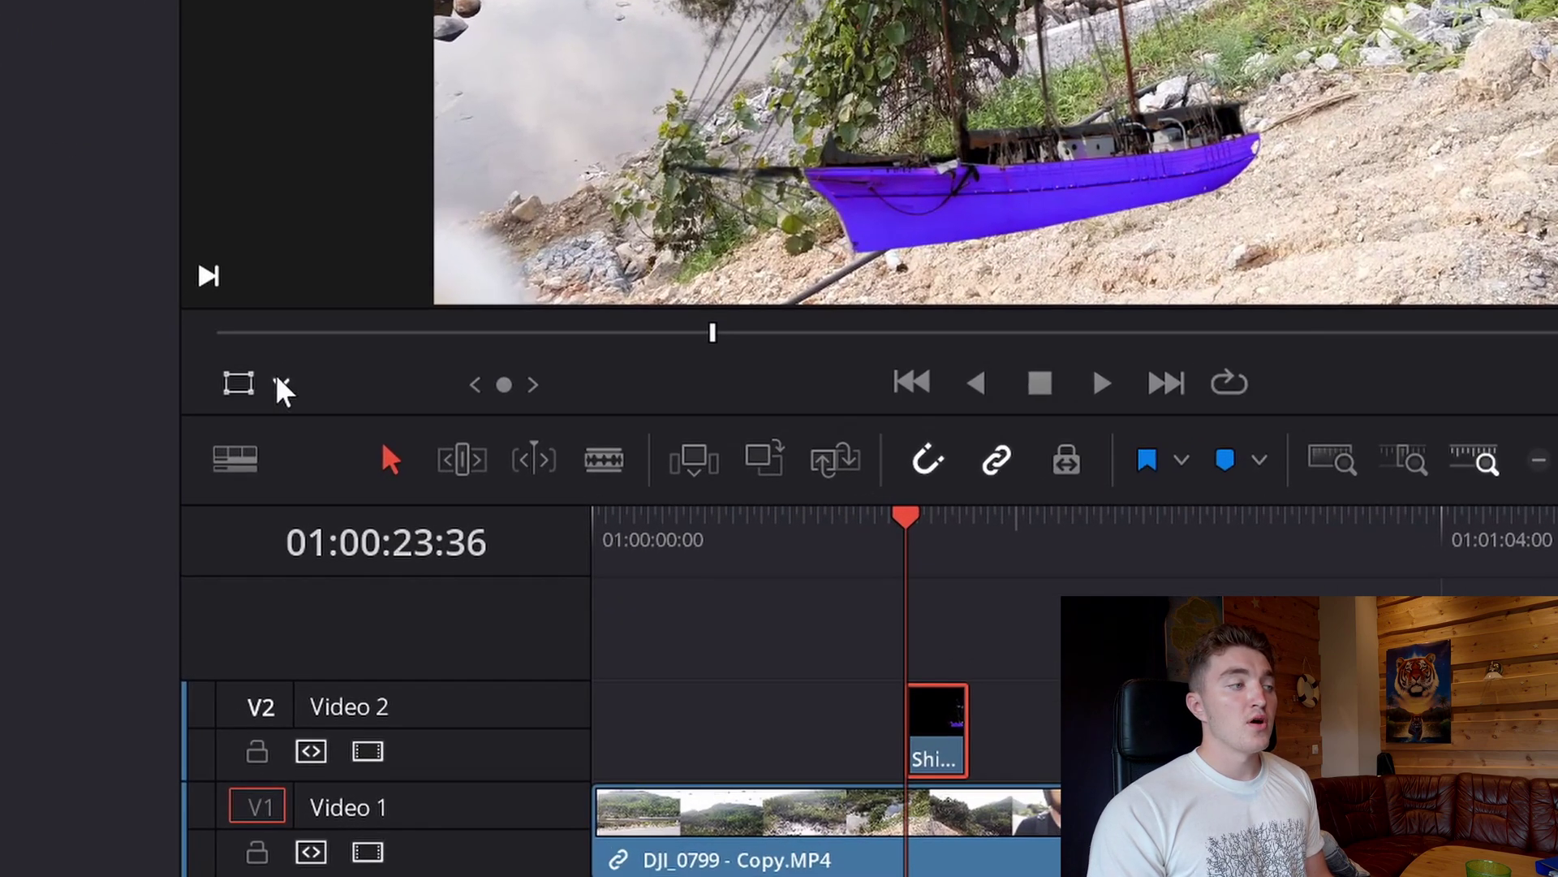
Switch the viewer overlay to Transform, move the ship up-left and scale it down to 0.981
{"action": "left_click", "coordinate": [281, 384]}
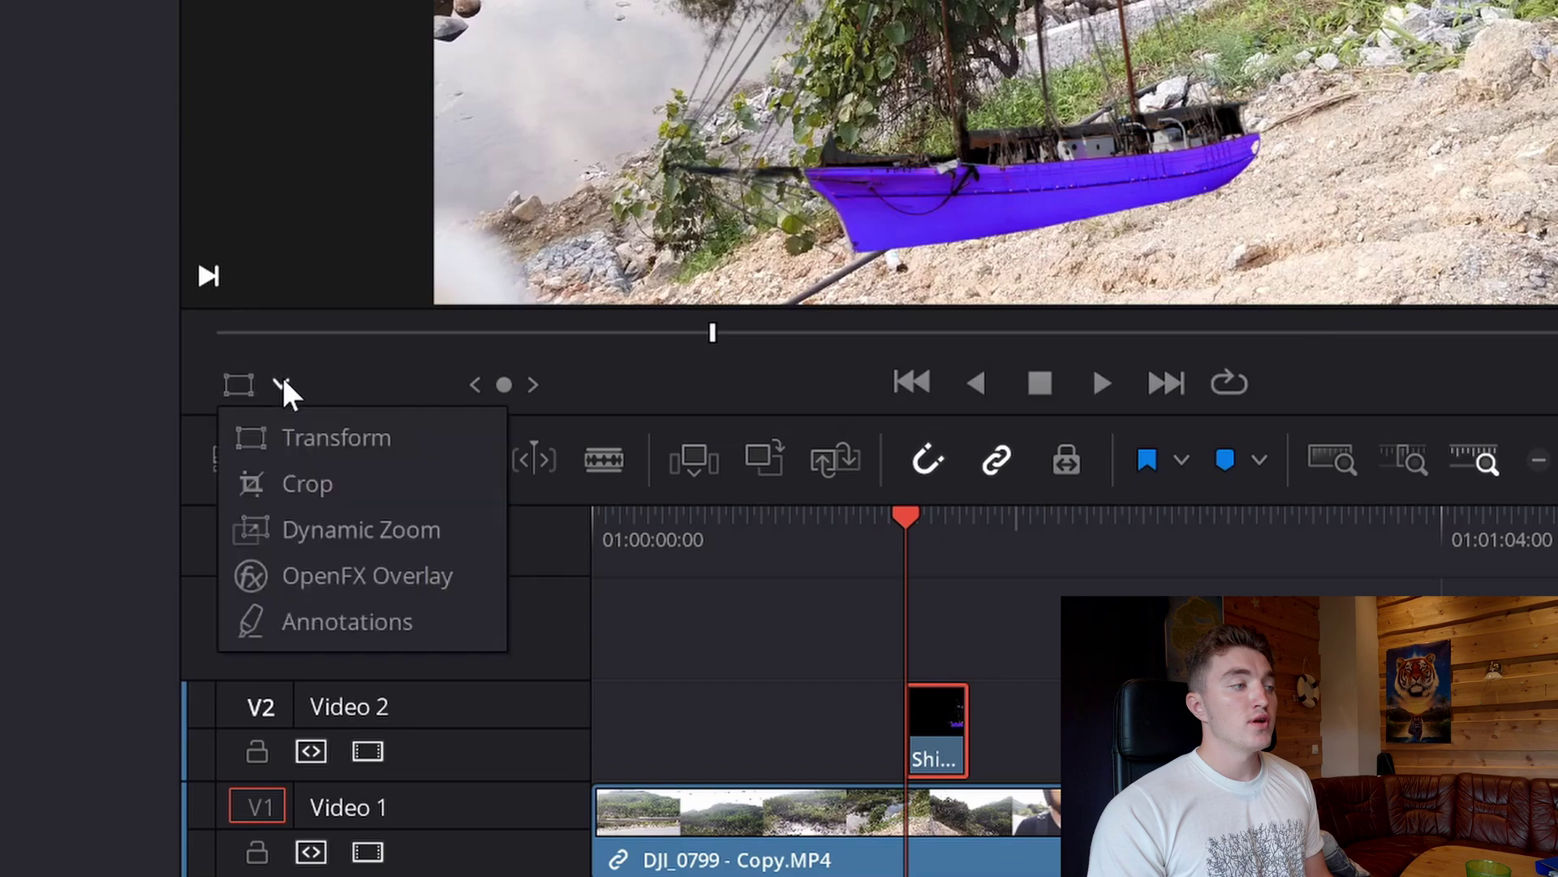
{"action": "left_click", "coordinate": [303, 441]}
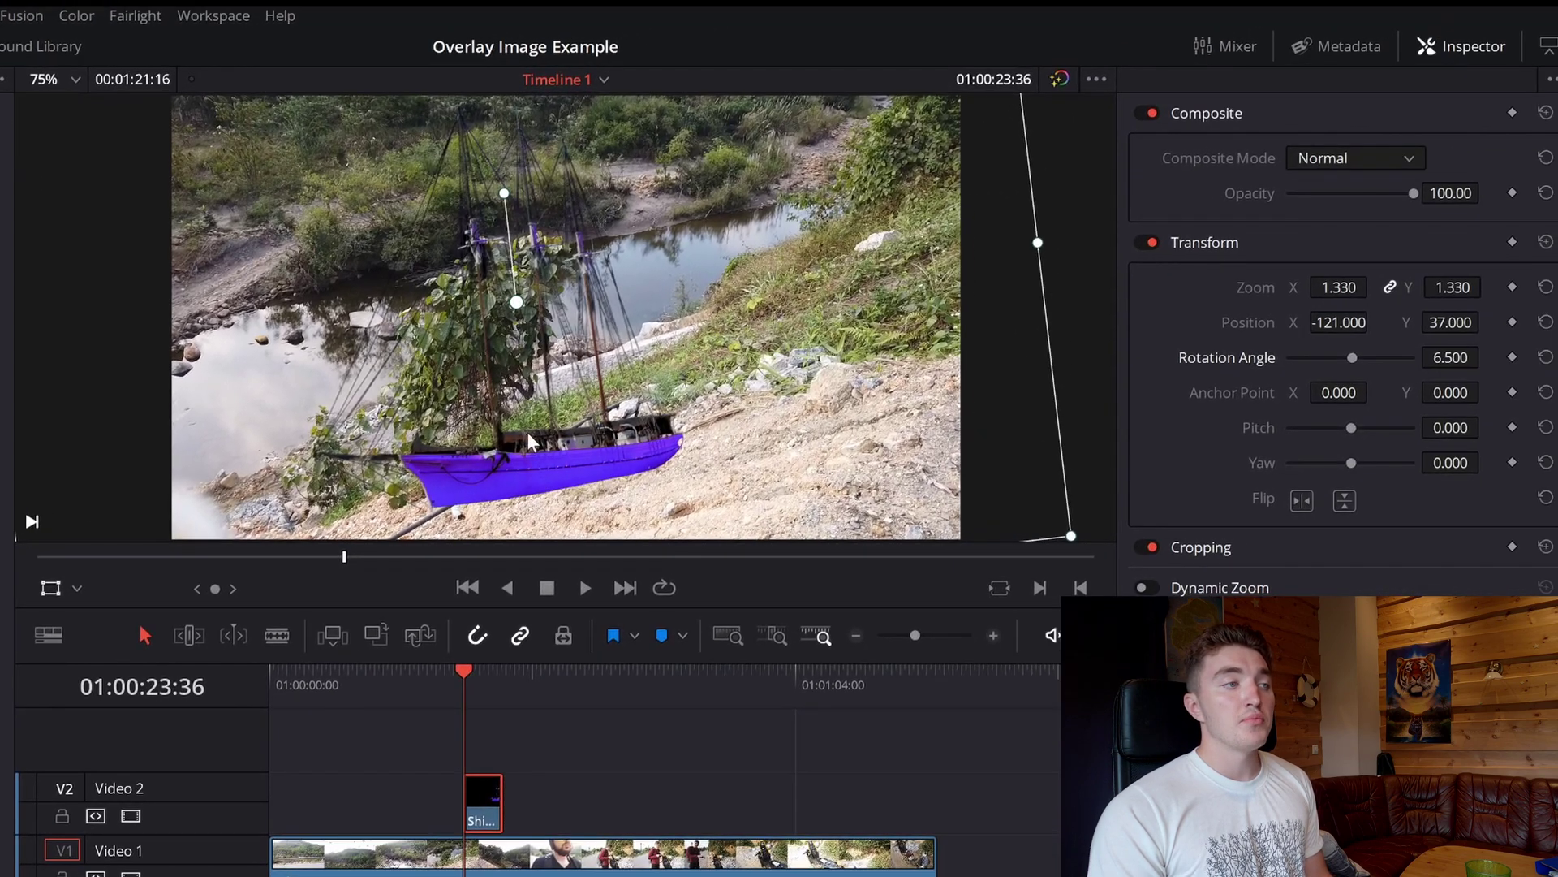
{"action": "left_click_drag", "start_coordinate": [902, 403], "coordinate": [898, 397]}
{"action": "left_click_drag", "start_coordinate": [595, 426], "coordinate": [379, 361]}
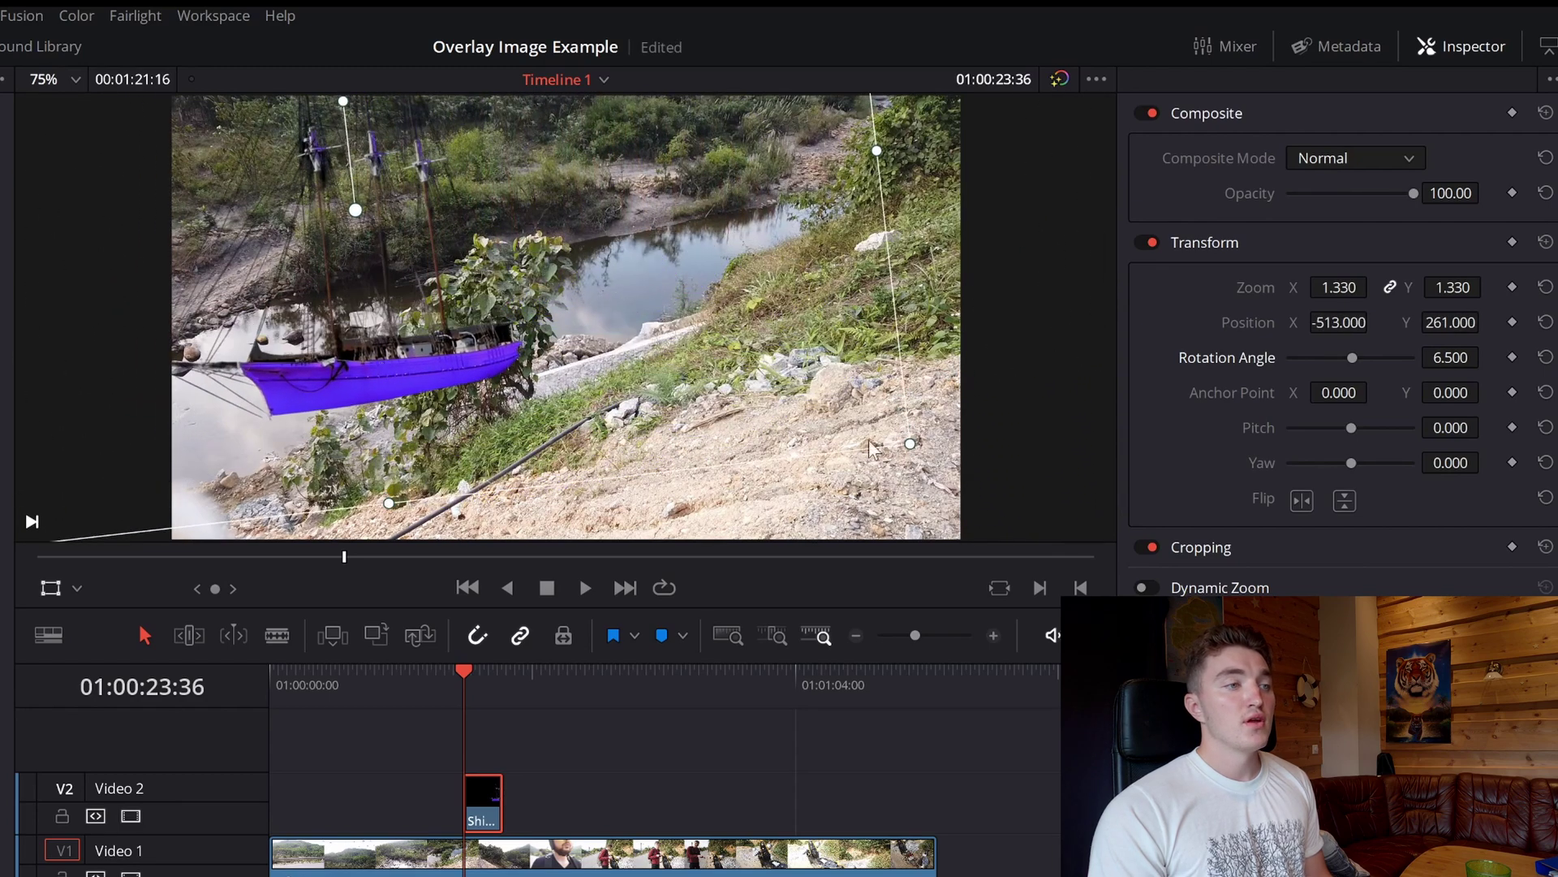
{"action": "left_click_drag", "start_coordinate": [921, 451], "coordinate": [381, 276]}
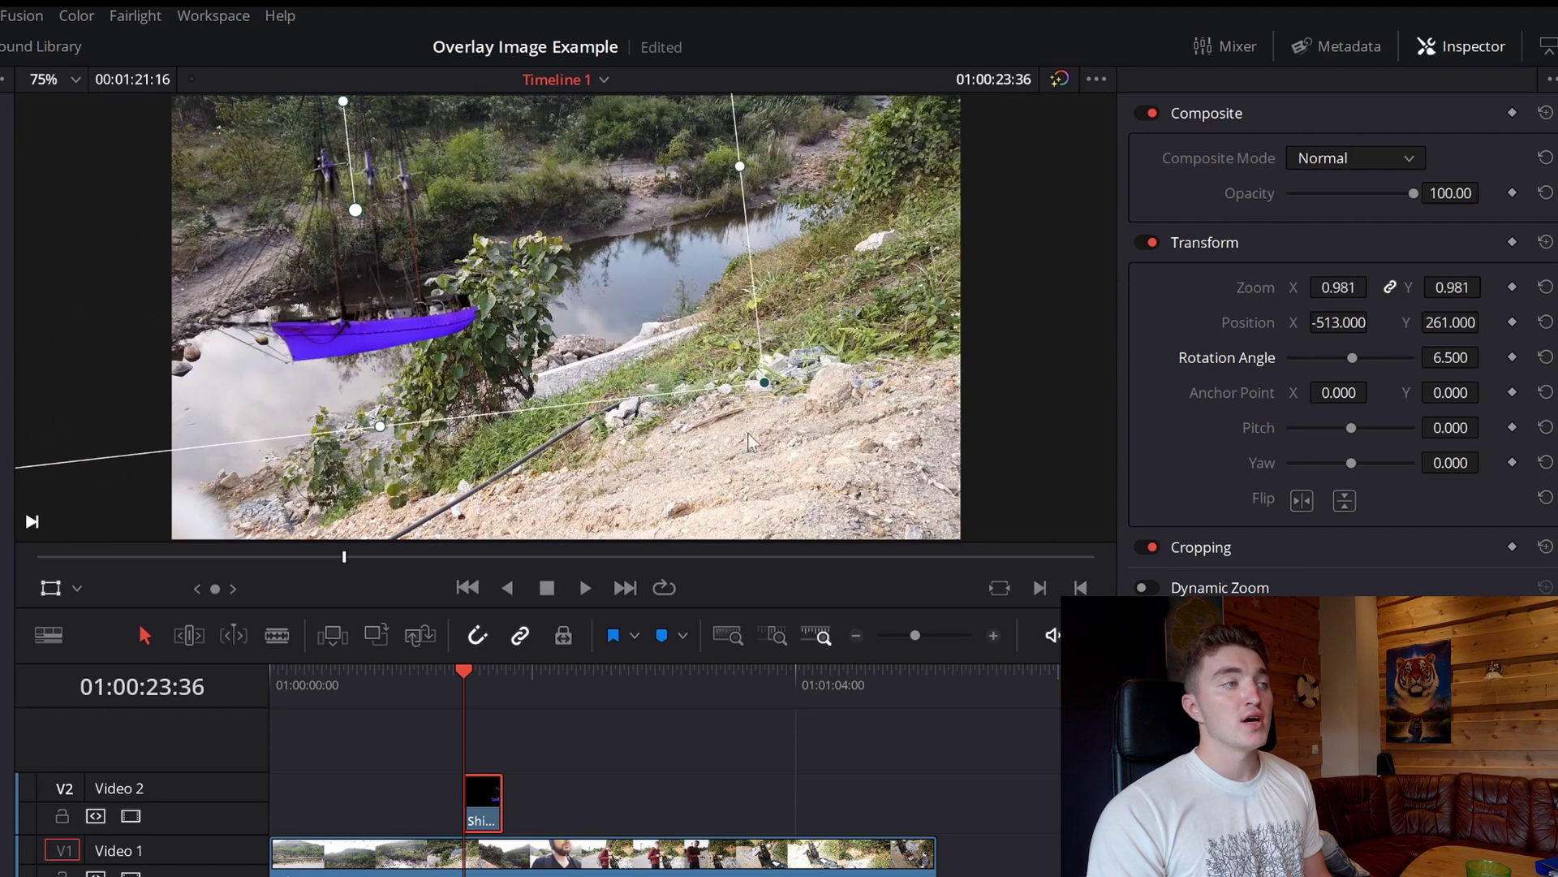
Reposition the ship so it floats on the river near the left bank
{"action": "left_click_drag", "start_coordinate": [414, 351], "coordinate": [378, 130]}
{"action": "left_click_drag", "start_coordinate": [458, 363], "coordinate": [409, 337]}
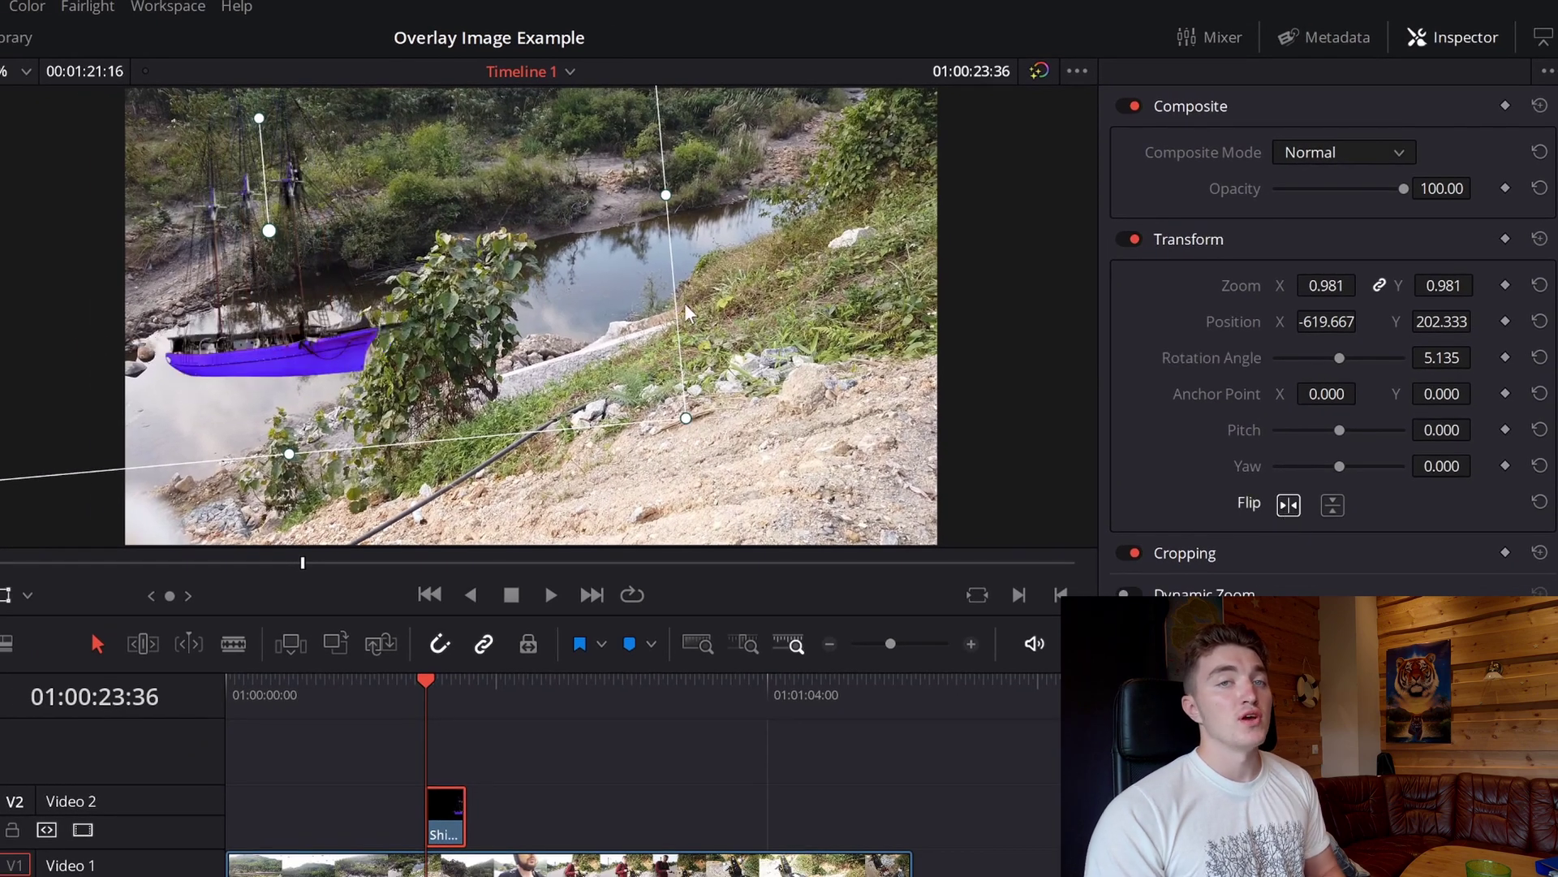
{"action": "left_click_drag", "start_coordinate": [686, 313], "coordinate": [680, 315]}
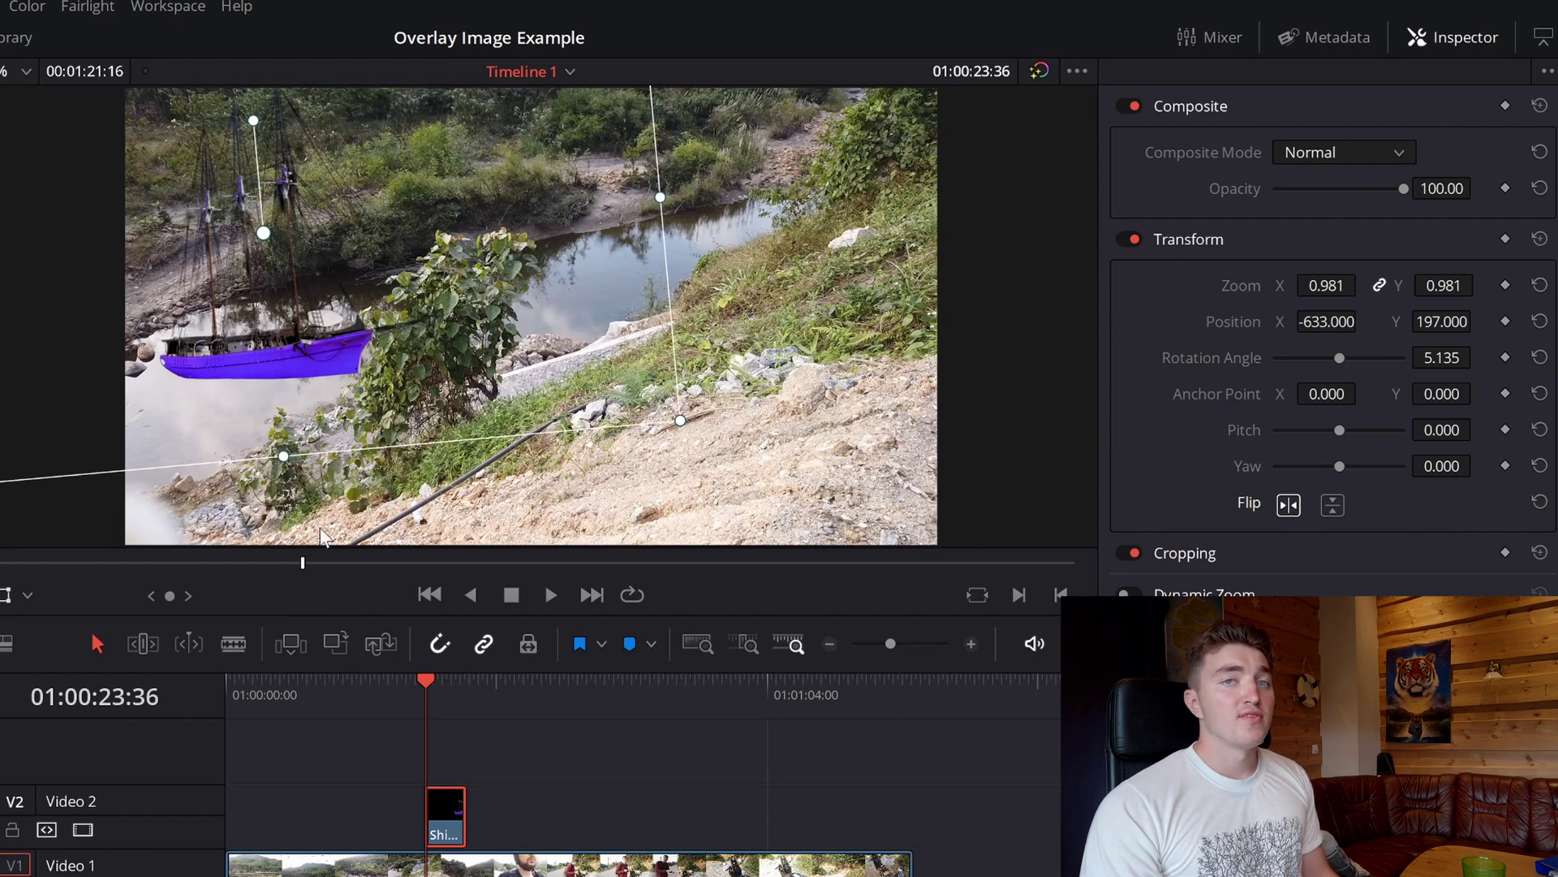
{"action": "left_click_drag", "start_coordinate": [227, 356], "coordinate": [195, 398]}
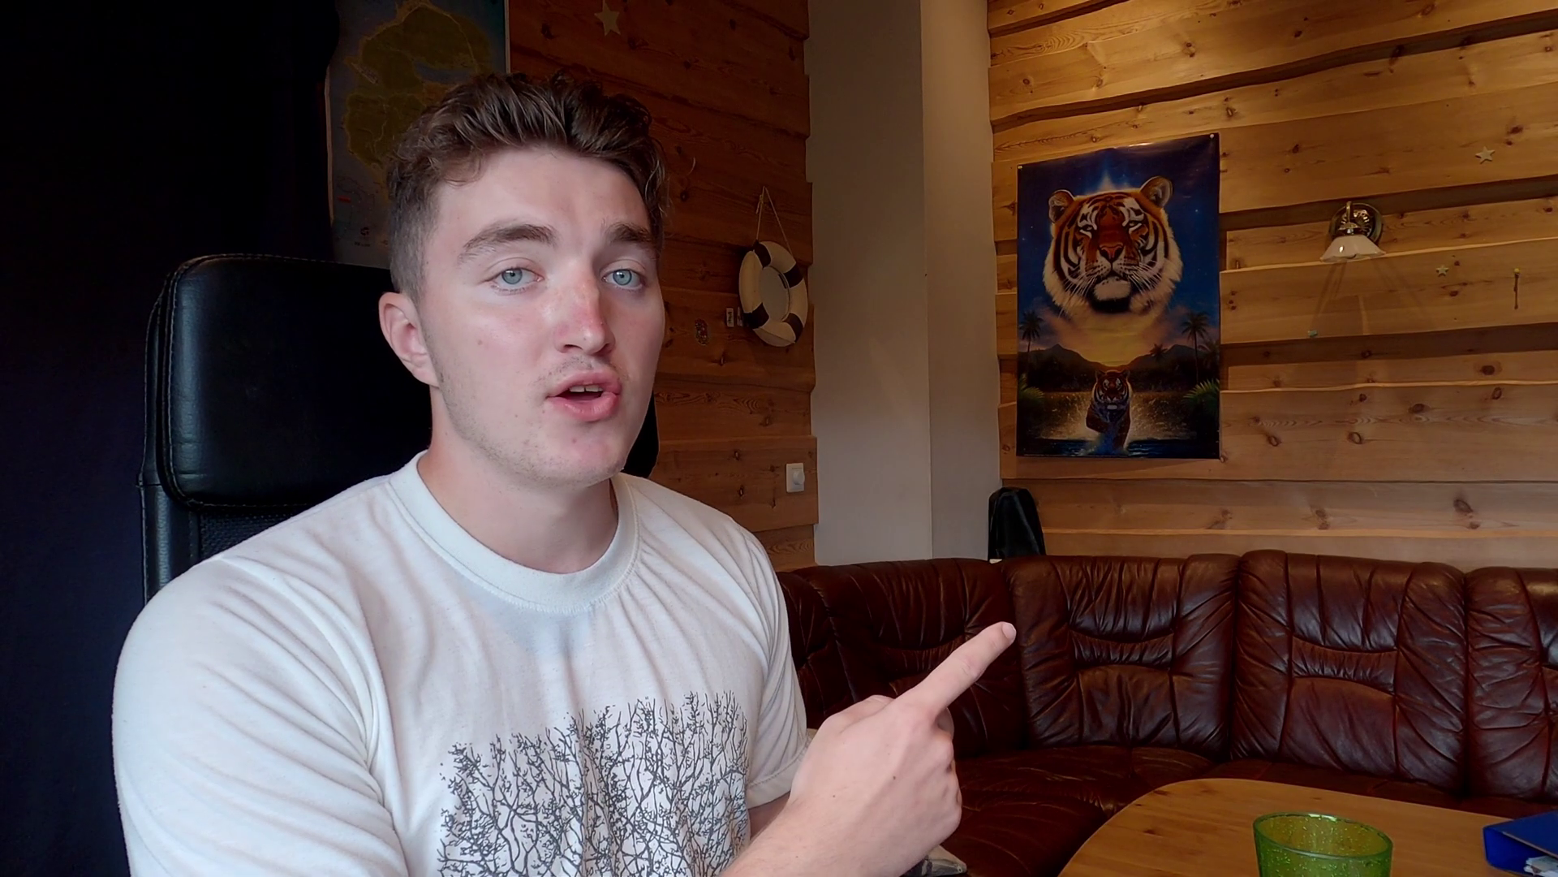